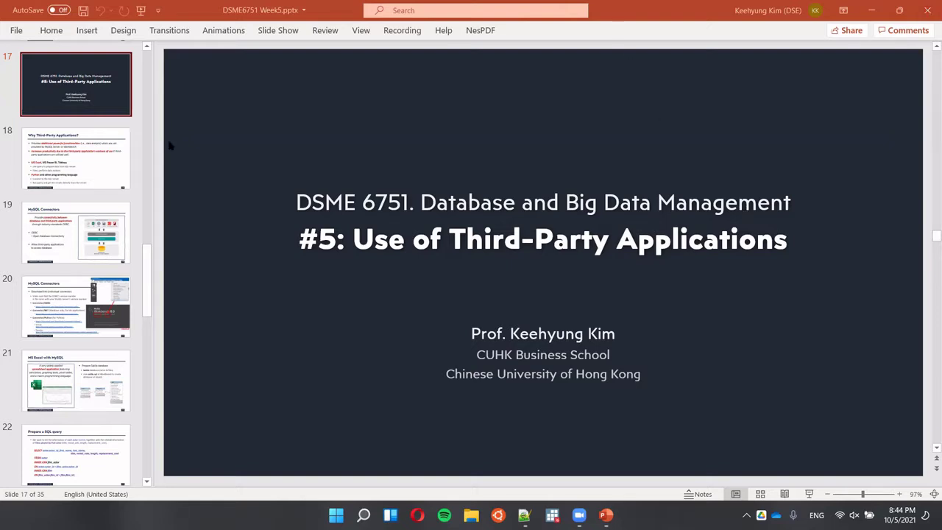
Advance from slide 17 to slide 18, 'Why Third-Party Applications?'.
key("Down")
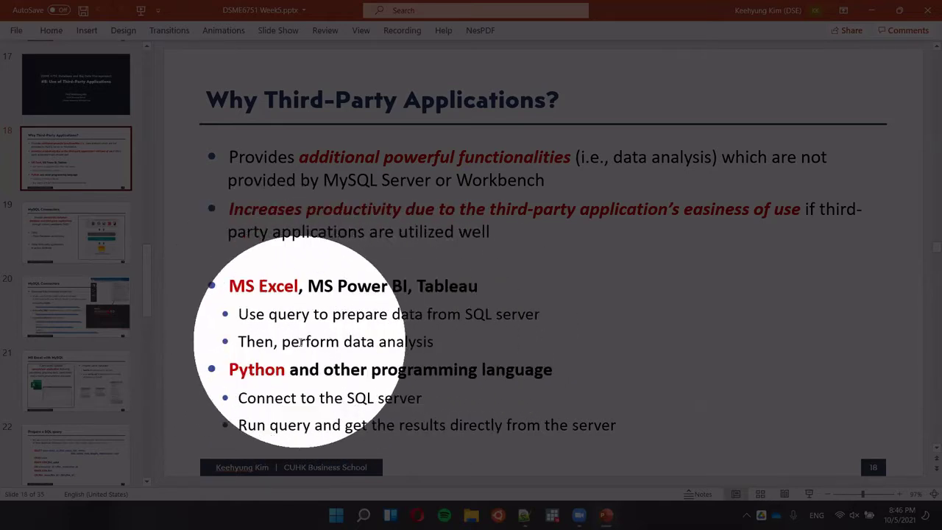
Clear the spotlight and advance to slide 19, 'MySQL Connectors', on ODBC.
key("ctrl")
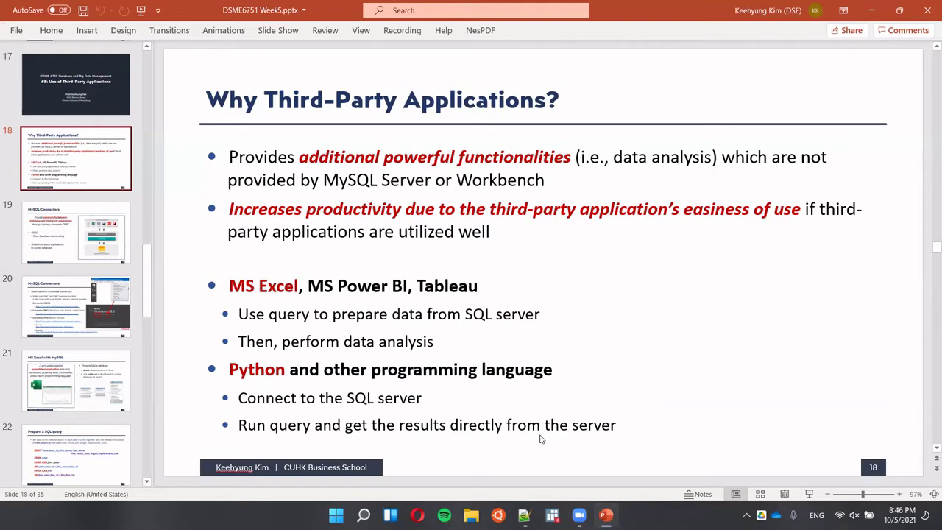
key("Down")
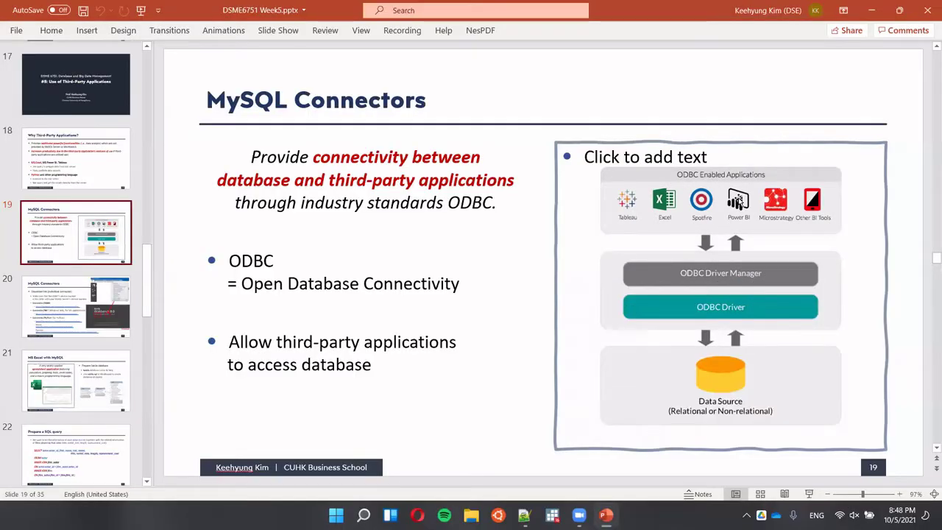
Advance to slide 20 with the Connector/ODBC, Connector/NET and Connector/Python download links.
key("Page_Down")
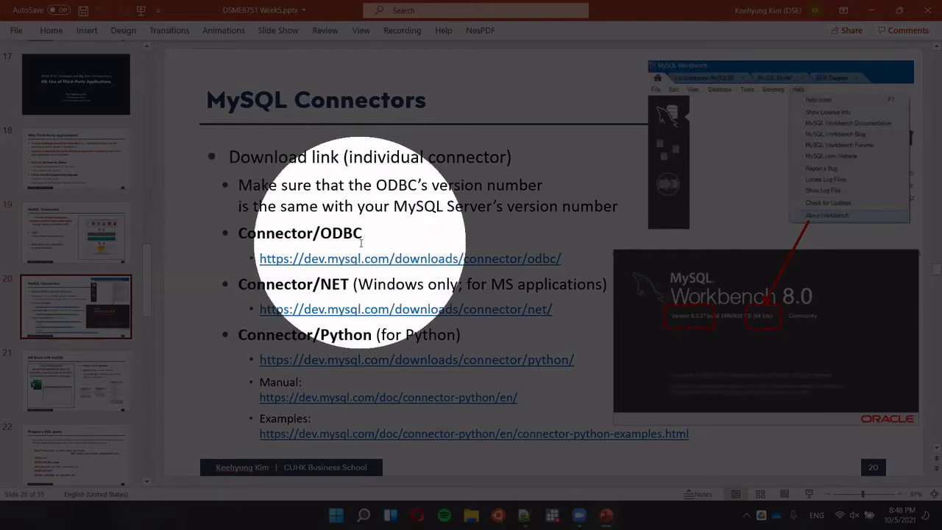
Spotlight the Connector/ODBC and other connector download links on slide 20.
key("Escape")
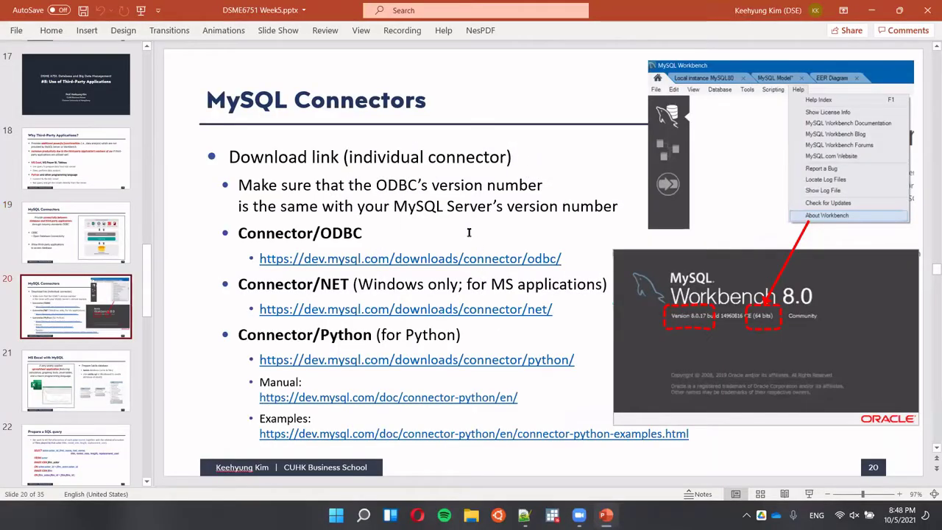
key("ctrl")
key("ctrl")
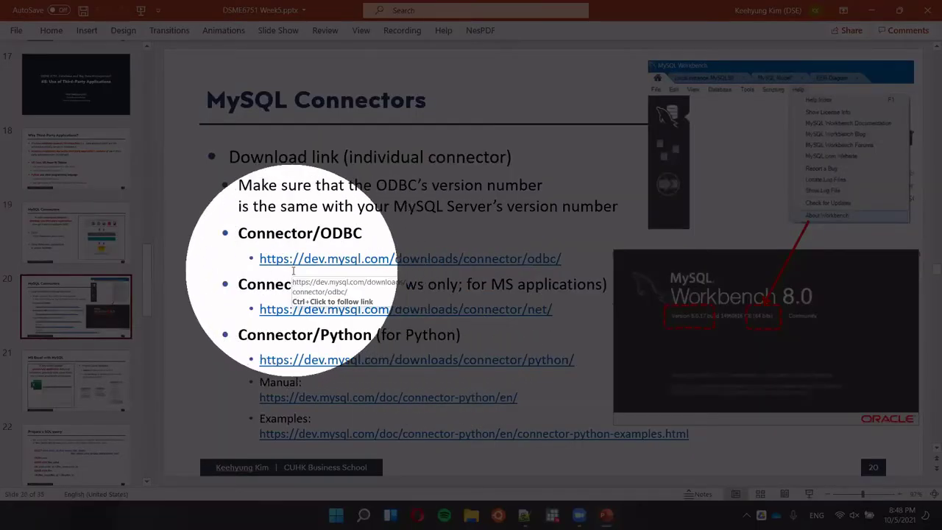
key("Escape")
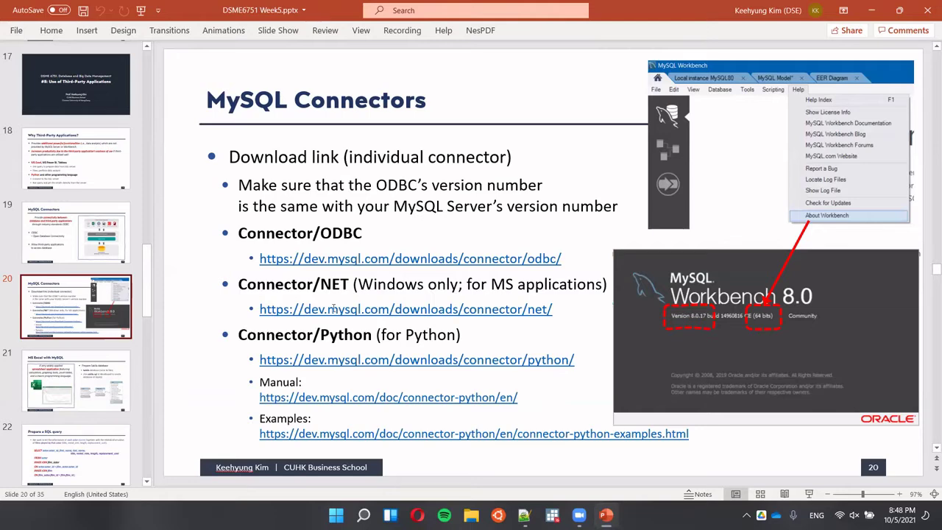
key("ctrl")
key("ctrl")
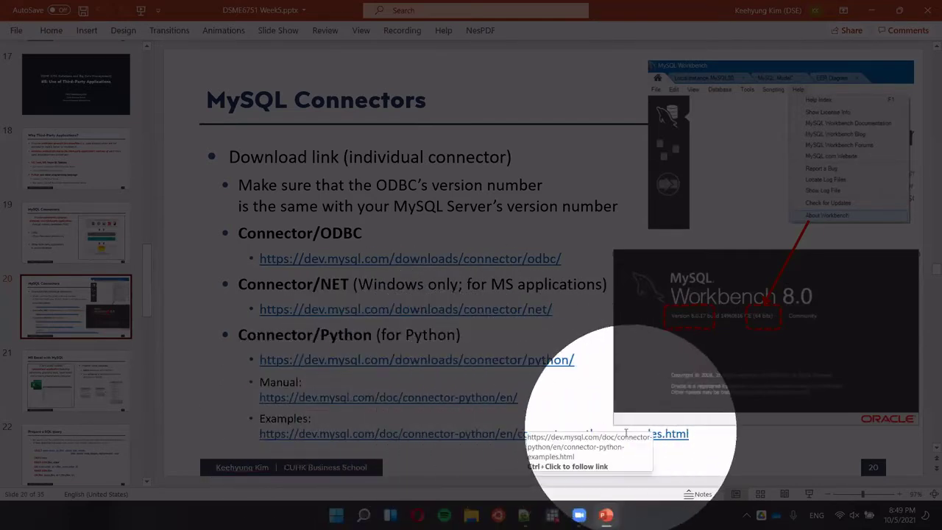
key("Escape")
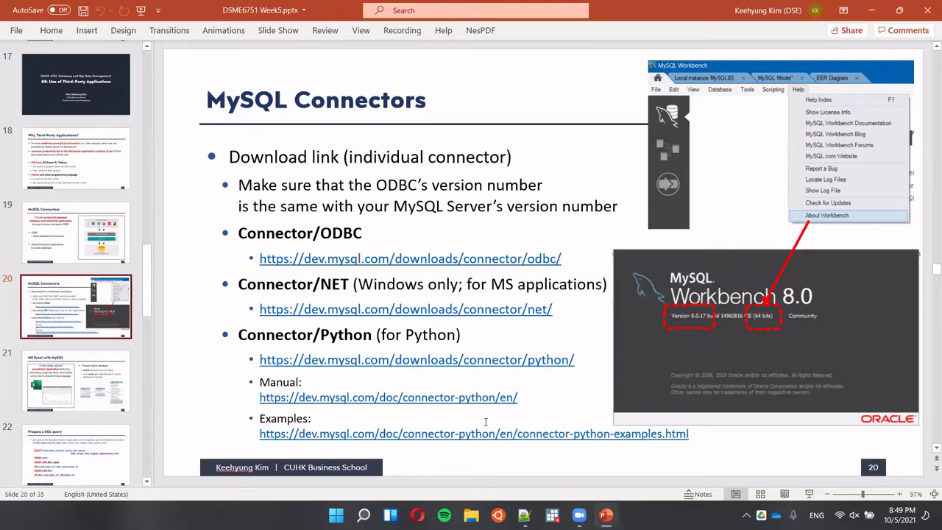
Spotlight the Workbench version screenshot, then go to slide 21, 'MS Excel with MySQL'.
key("ctrl")
key("ctrl")
key("ctrl")
key("ctrl")
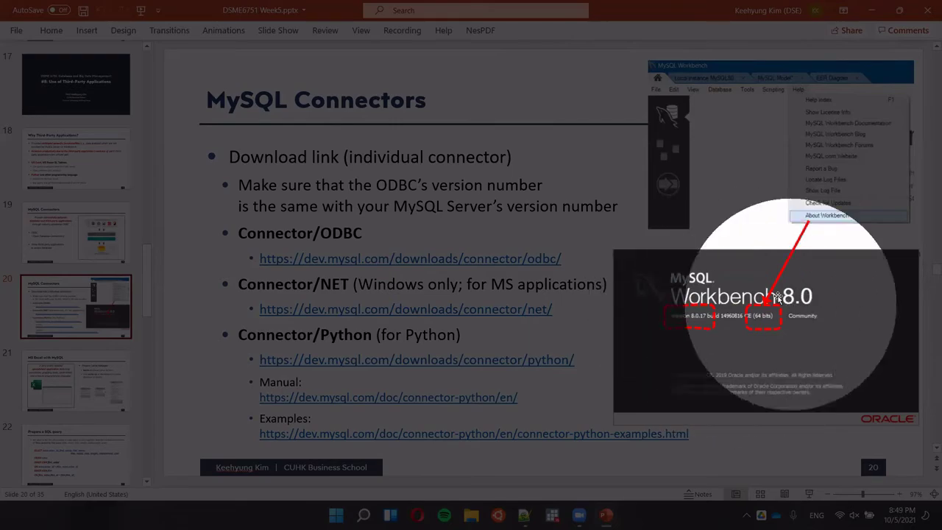
key("Escape")
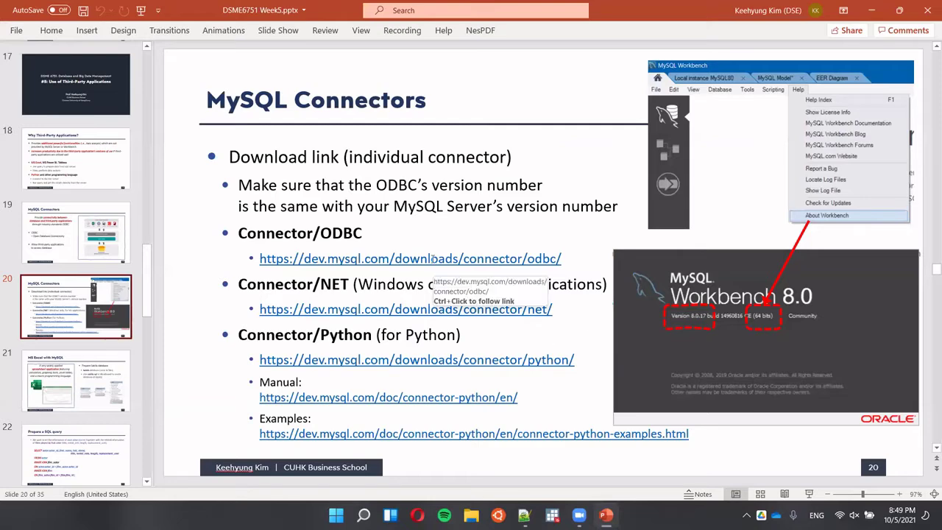
left_click(114, 372)
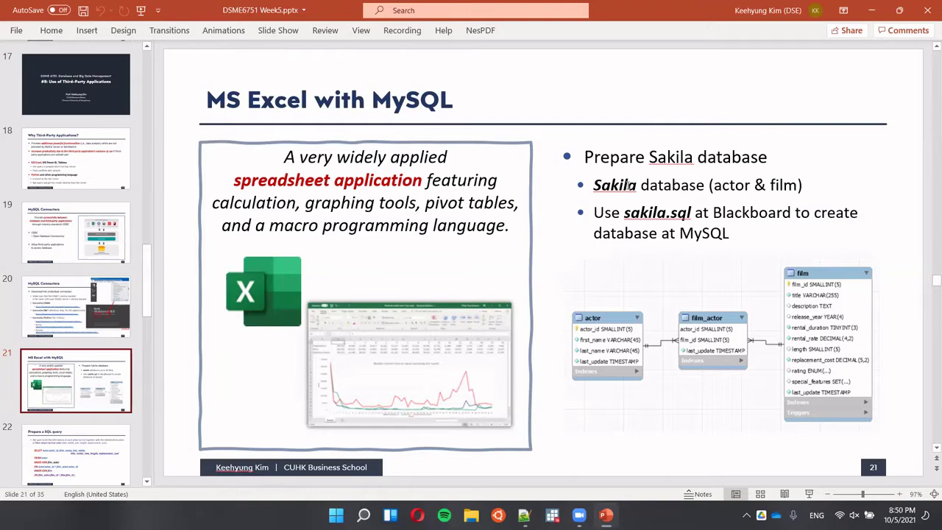
Spotlight the Sakila database bullets, then bring up the Windows Start menu.
key("ctrl")
key("ctrl")
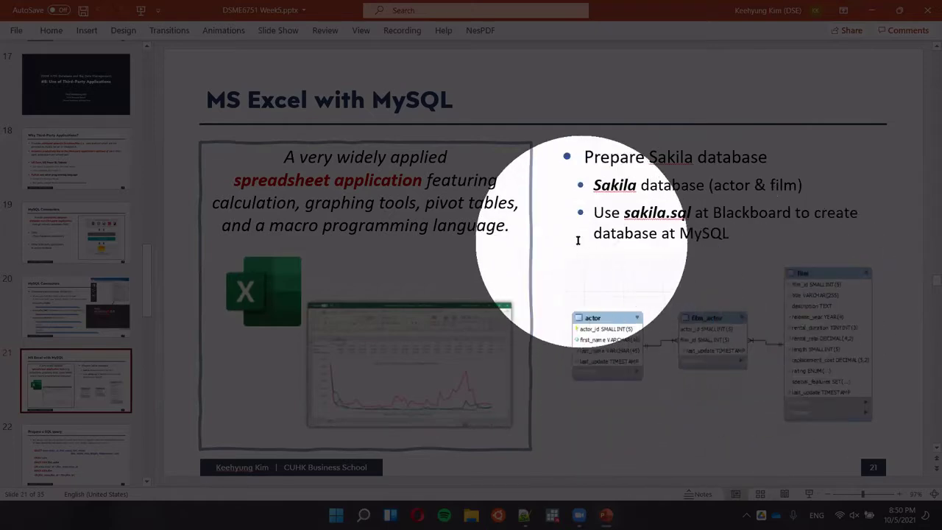
key("Escape")
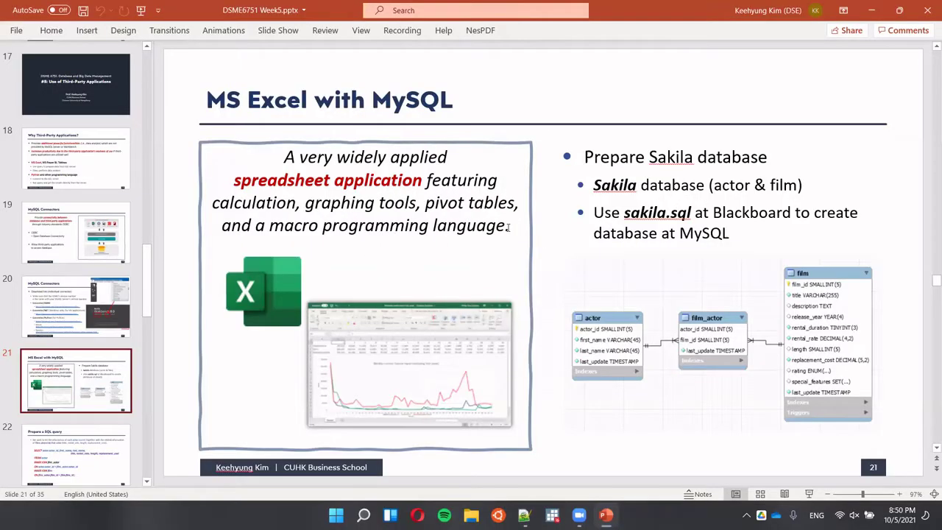
key("super")
scroll(410, 250, "down", 1)
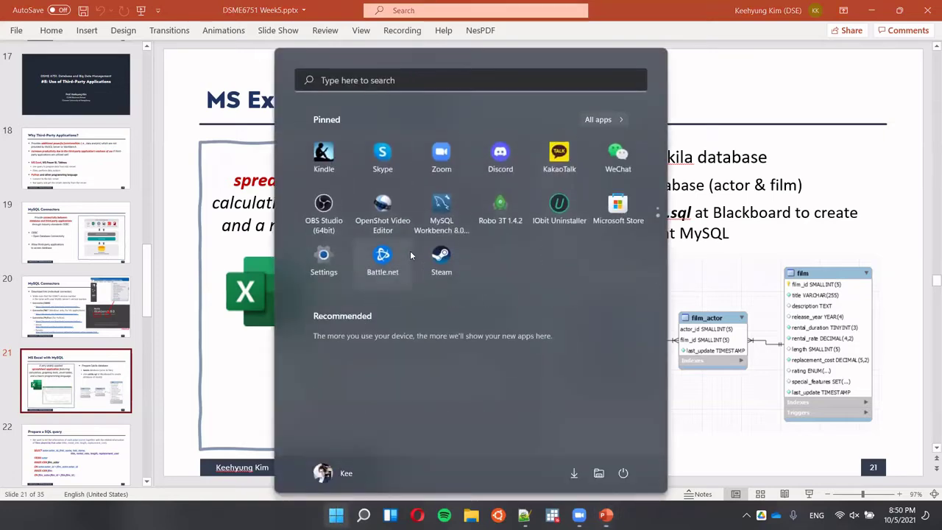
Launch MySQL Workbench 8.0 from its pinned Start menu tile.
left_click(446, 212)
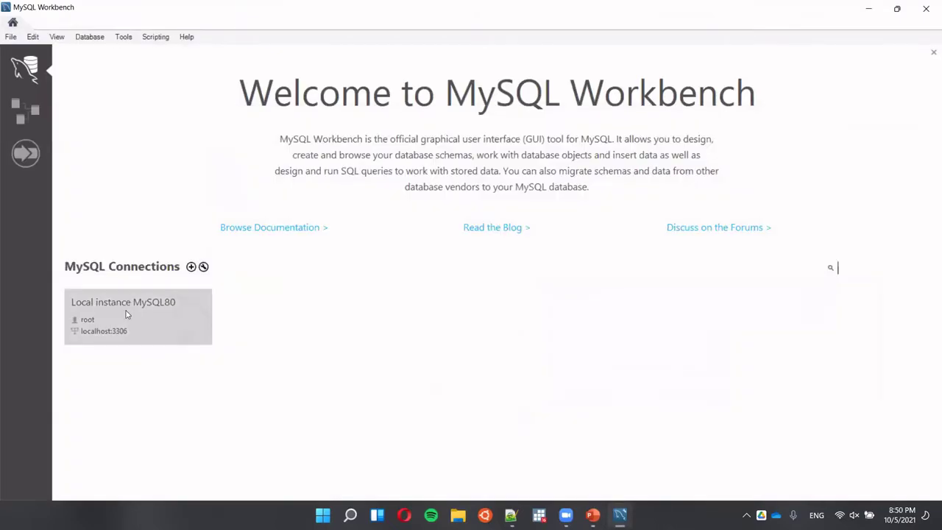
Connect to Local instance MySQL80, collapse ordersystem, and close the aaa and orders query tabs.
left_click(125, 314)
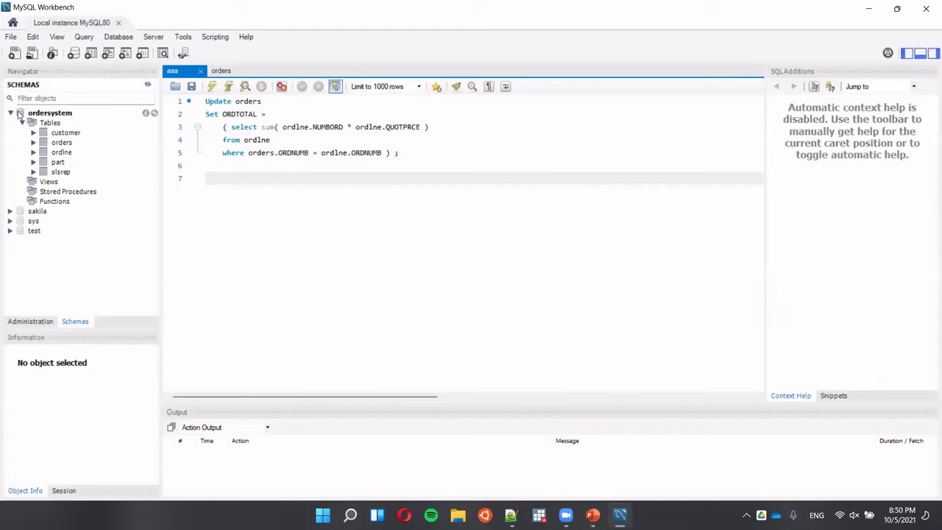
left_click(11, 114)
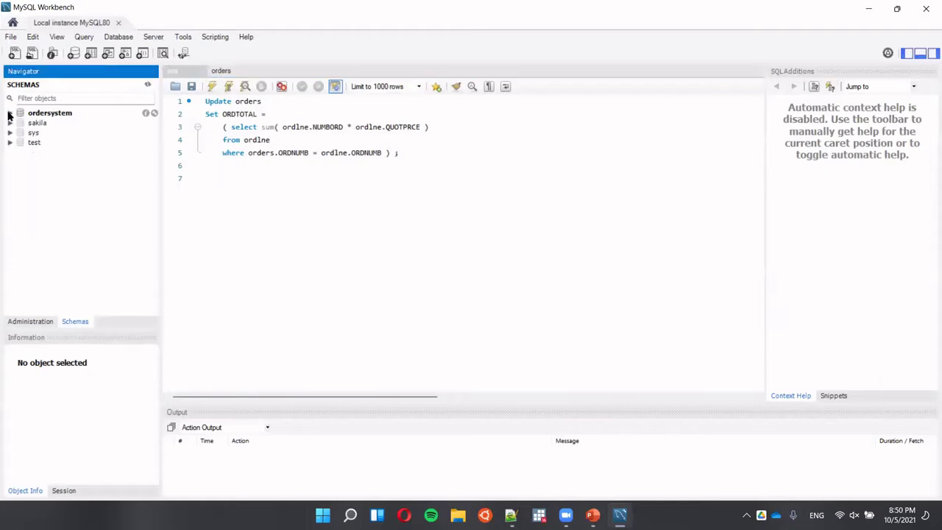
left_click(201, 74)
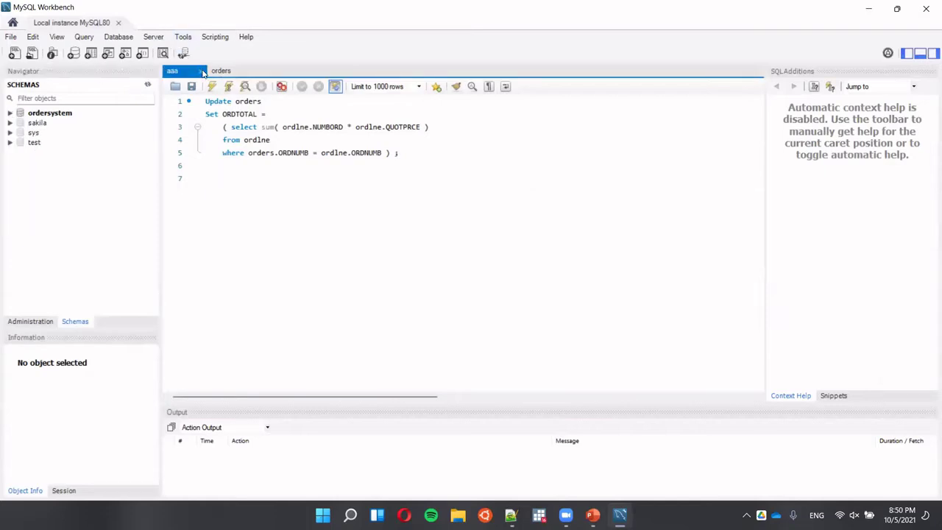
left_click(201, 71)
left_click(201, 71)
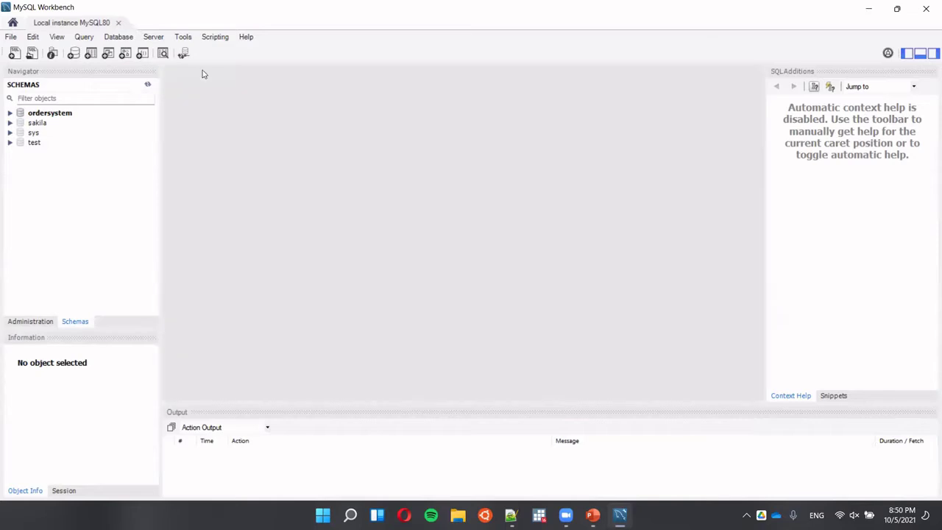
Make sakila the default schema, expand its Tables, and return to PowerPoint.
left_click(34, 123)
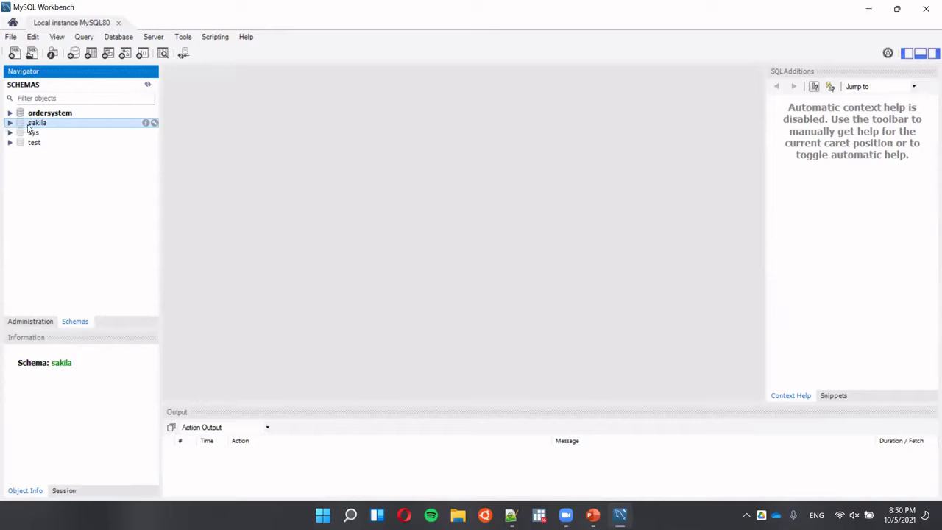
double_click(30, 124)
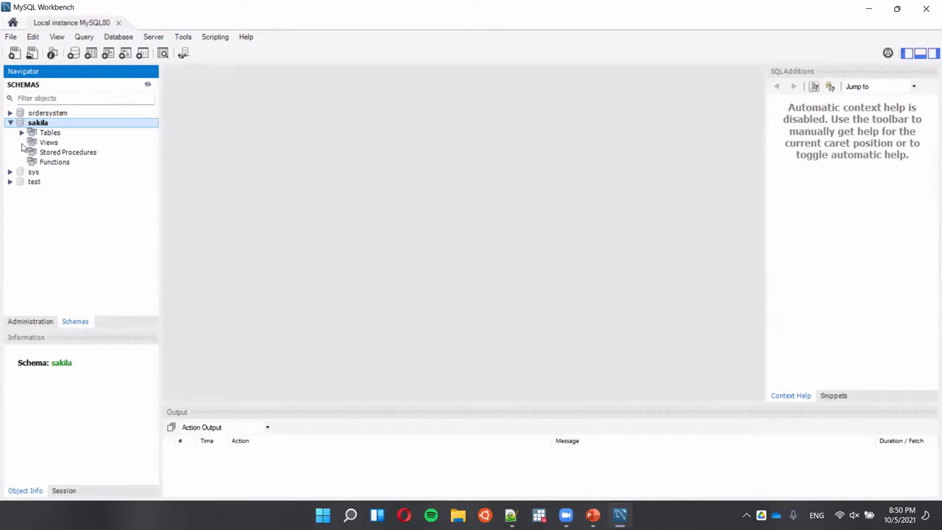
left_click(22, 133)
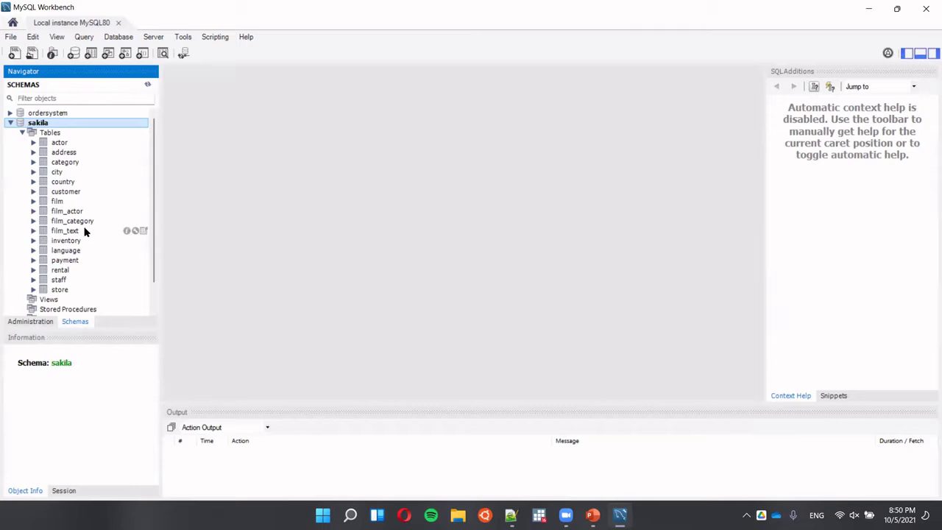
key("alt+Tab")
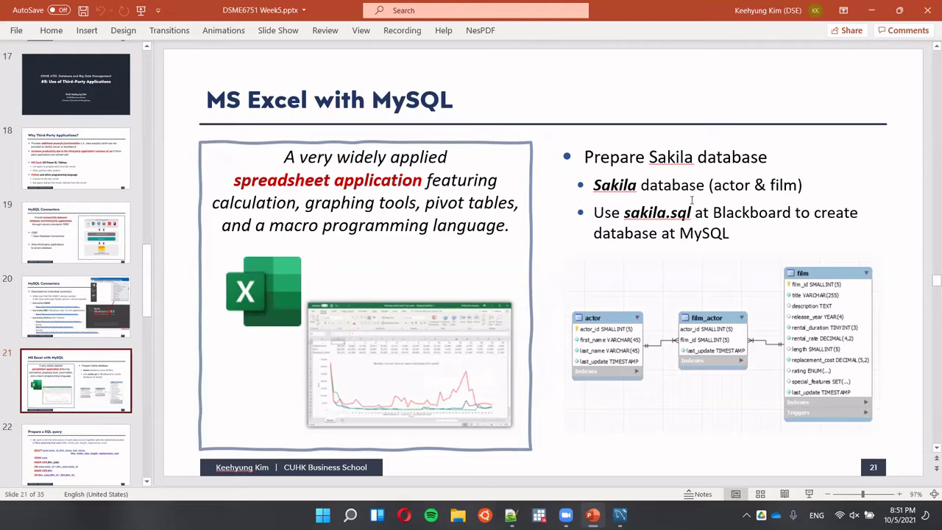
Spotlight the film table in slide 21's Sakila diagram, then clear the dimming.
key("ctrl")
key("ctrl")
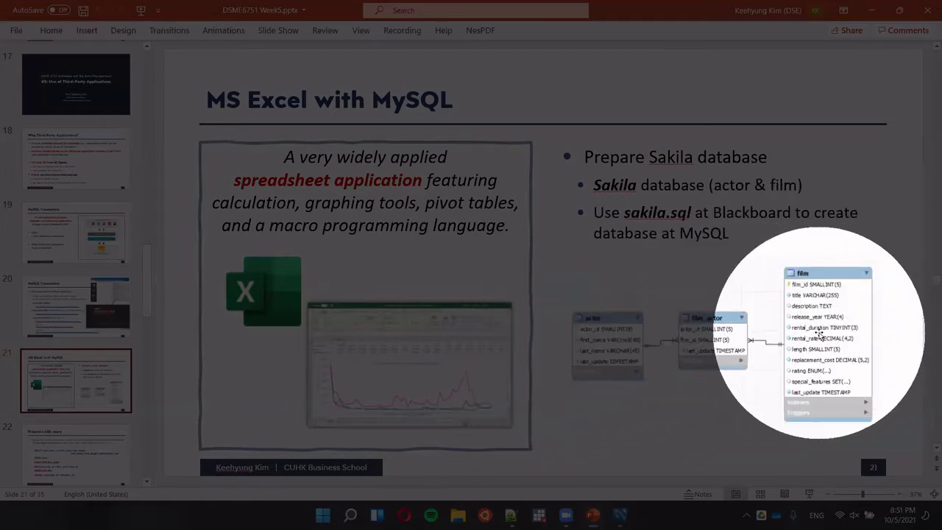
key("ctrl")
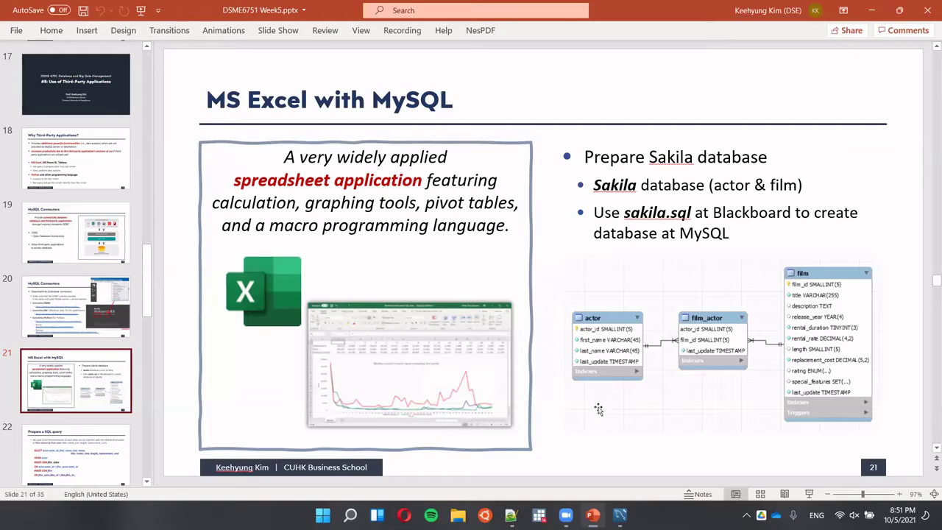
scroll(99, 368, "down", 3)
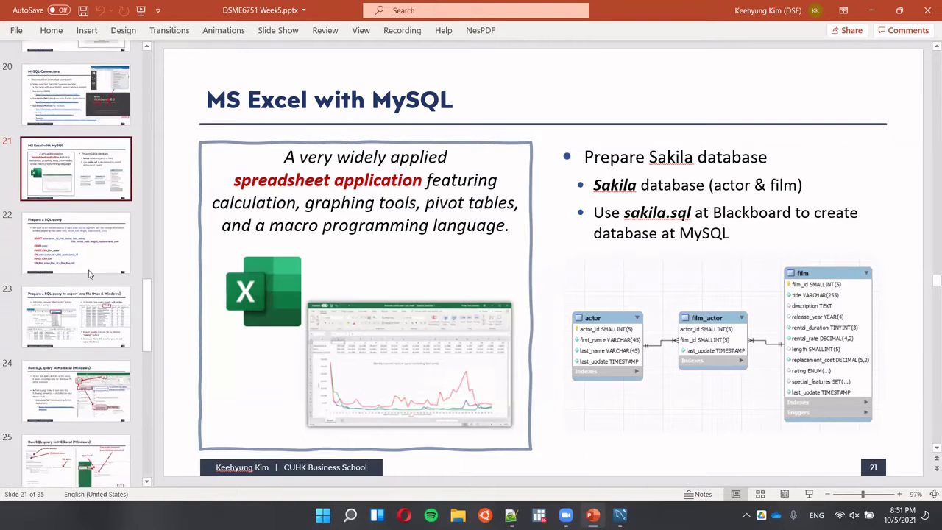
Show slide 22, 'Prepare a SQL query', and spotlight its actor–film JOIN lines.
left_click(85, 266)
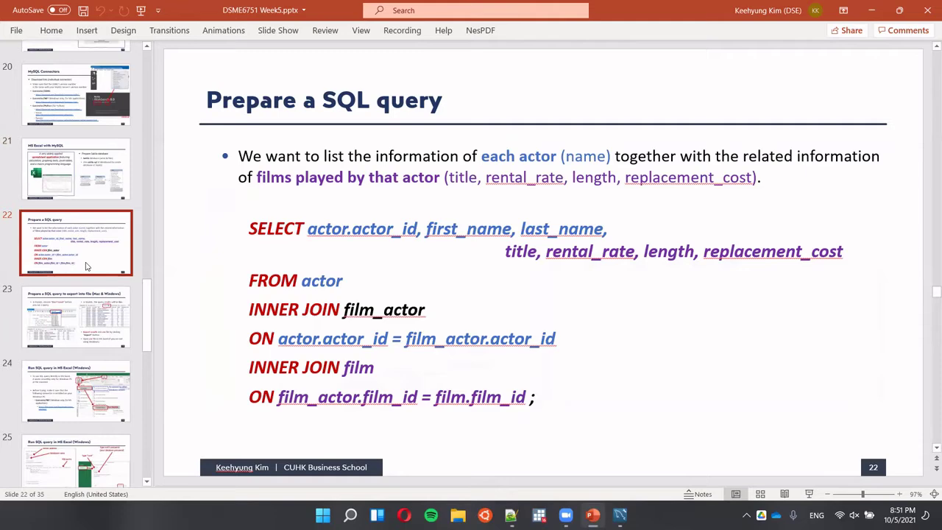
key("ctrl")
key("ctrl")
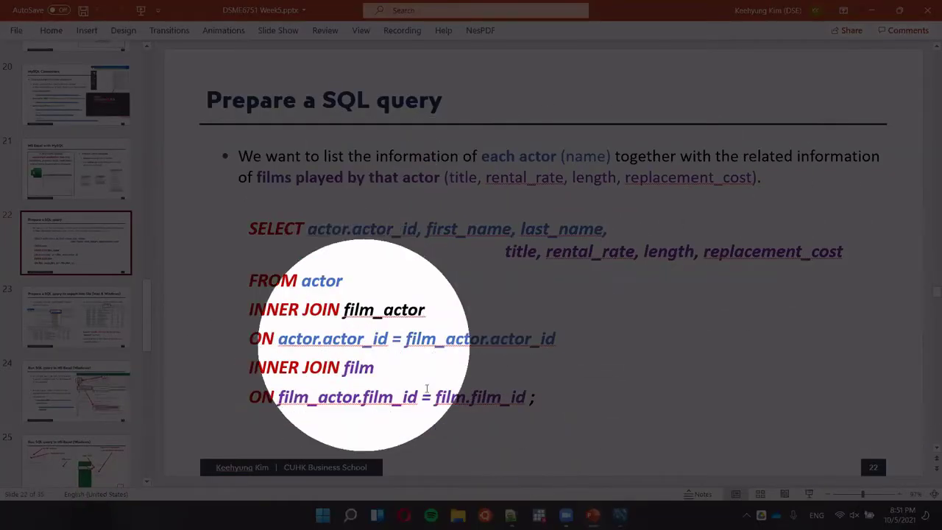
key("ctrl")
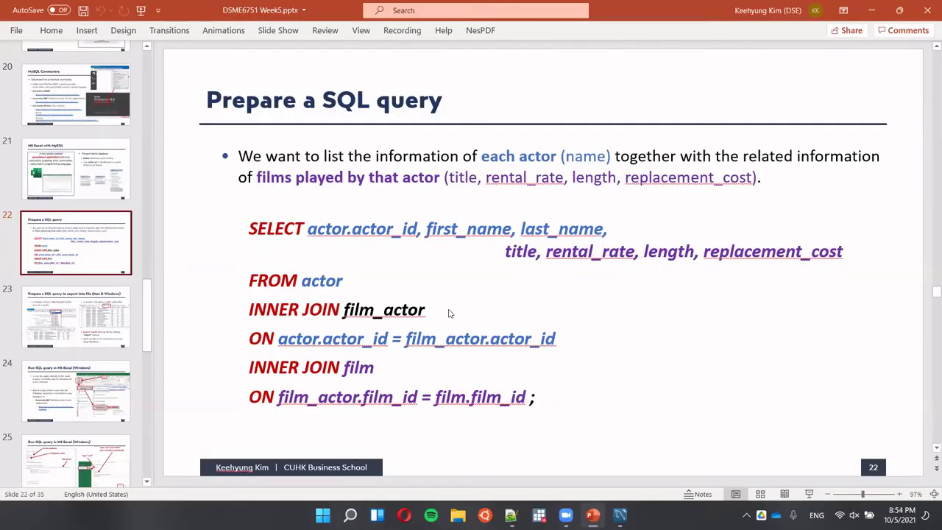
Leave the slideshow view and page ahead toward the SQL query slides.
scroll(449, 313, "up", 3)
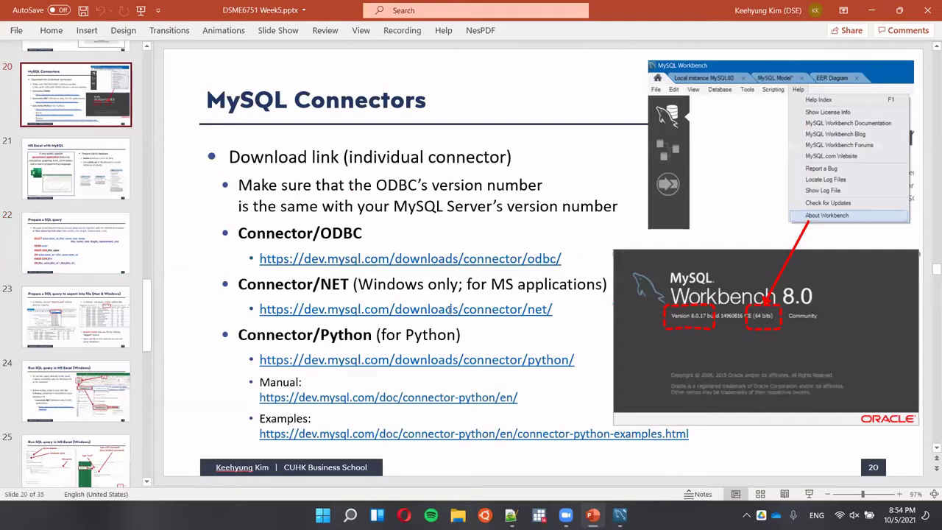
scroll(449, 310, "down", 2)
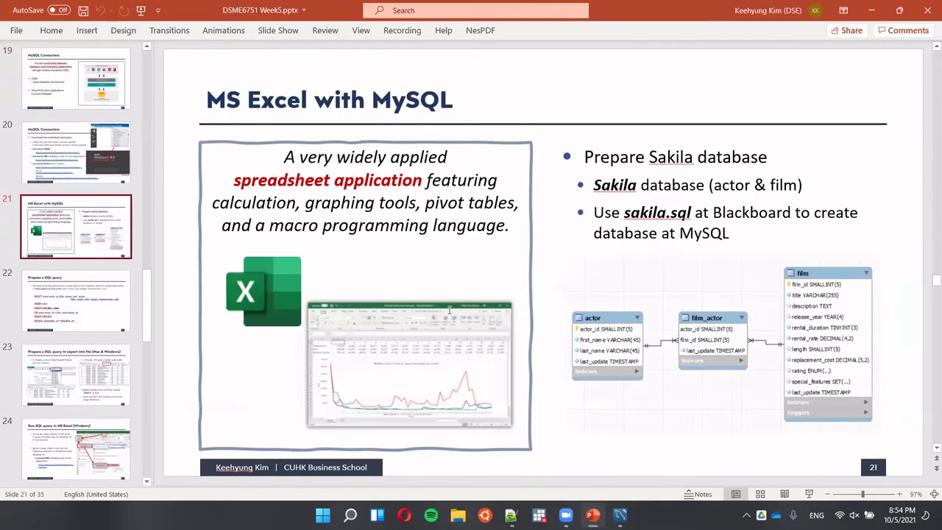
key("ctrl")
key("ctrl")
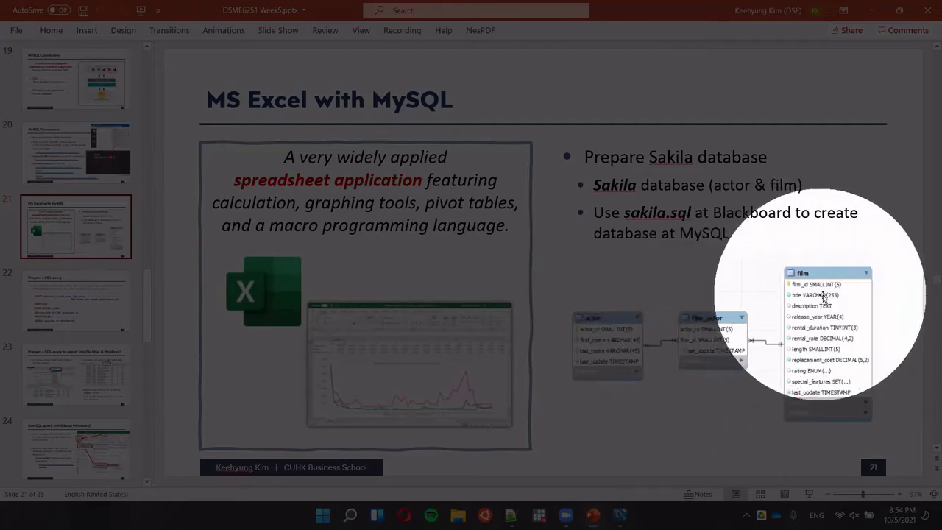
key("Escape")
key("Page_Down")
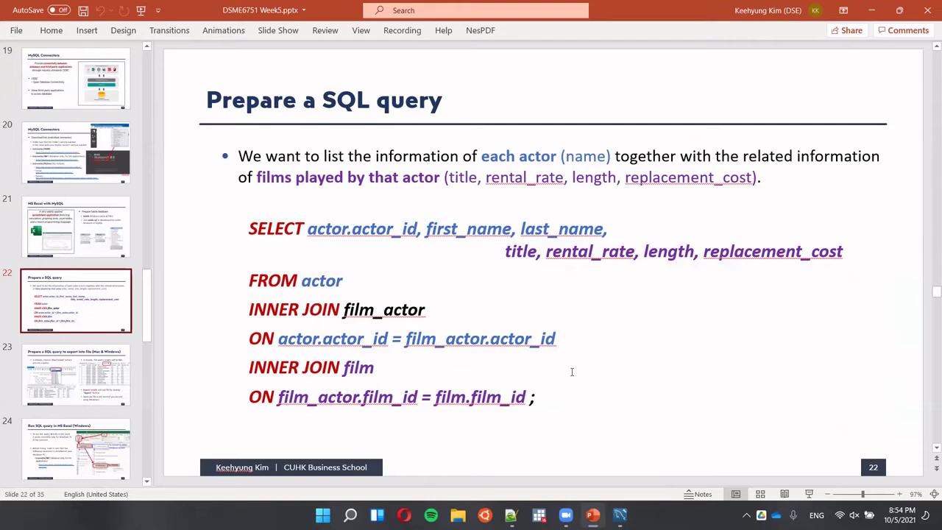
Copy the full SQL join query from slide 22, then settle on slide 23 about exporting to file.
left_click(524, 390)
left_click_drag(537, 397, 224, 228)
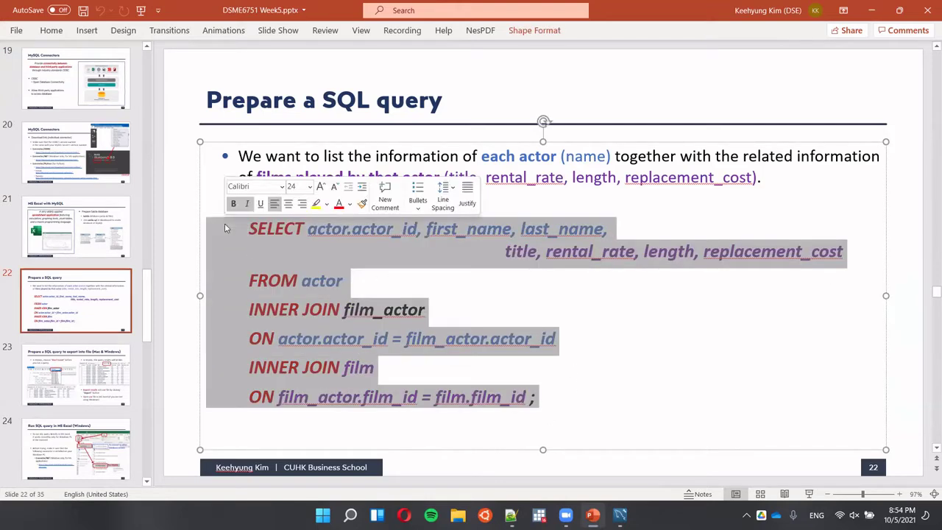
key("ctrl+c")
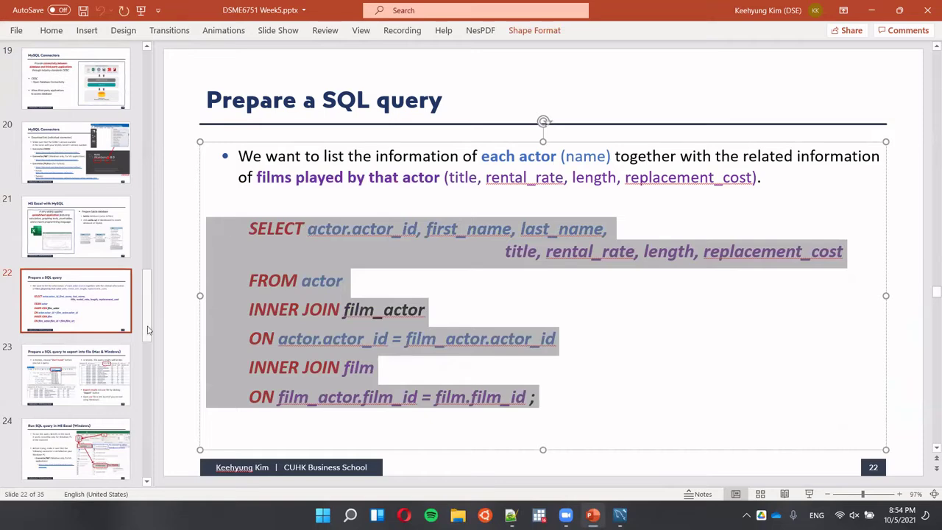
left_click(101, 375)
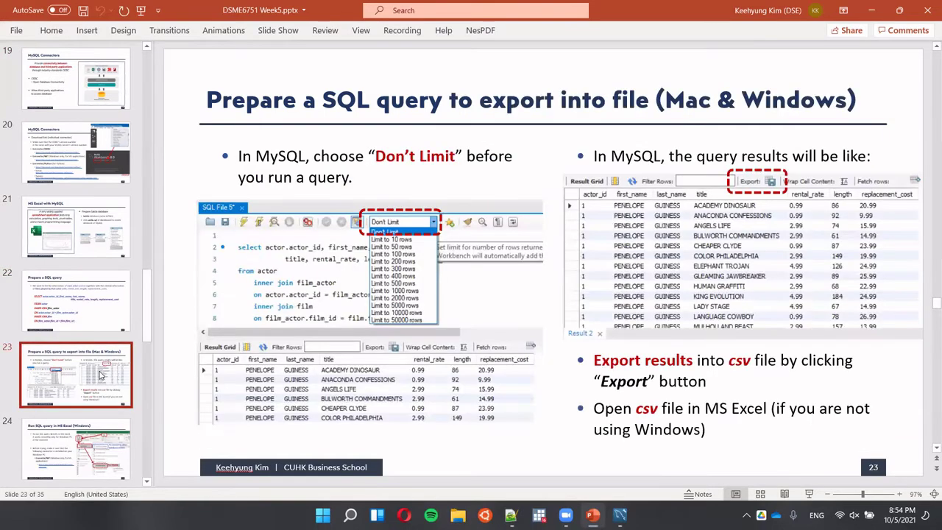
left_click(96, 329)
left_click(92, 356)
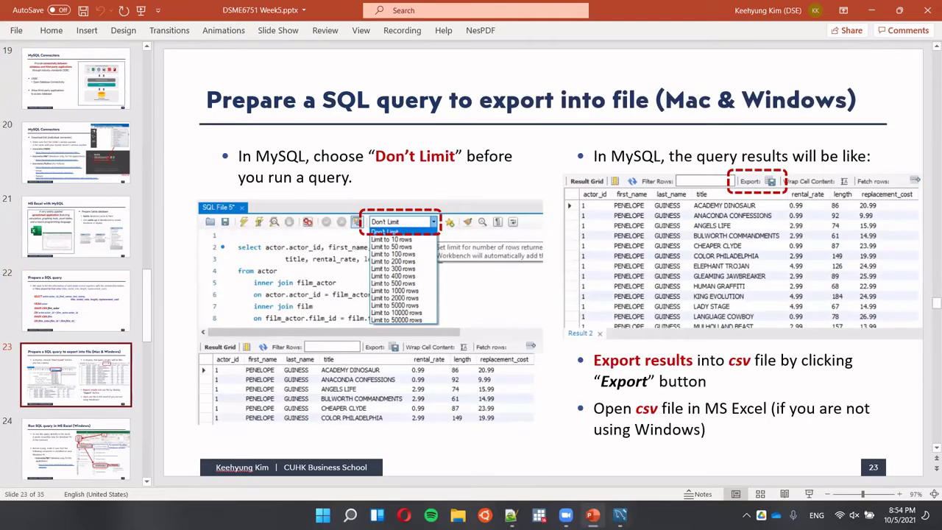
Paste the copied join query into a new SQL tab in MySQL Workbench.
key("alt+Tab")
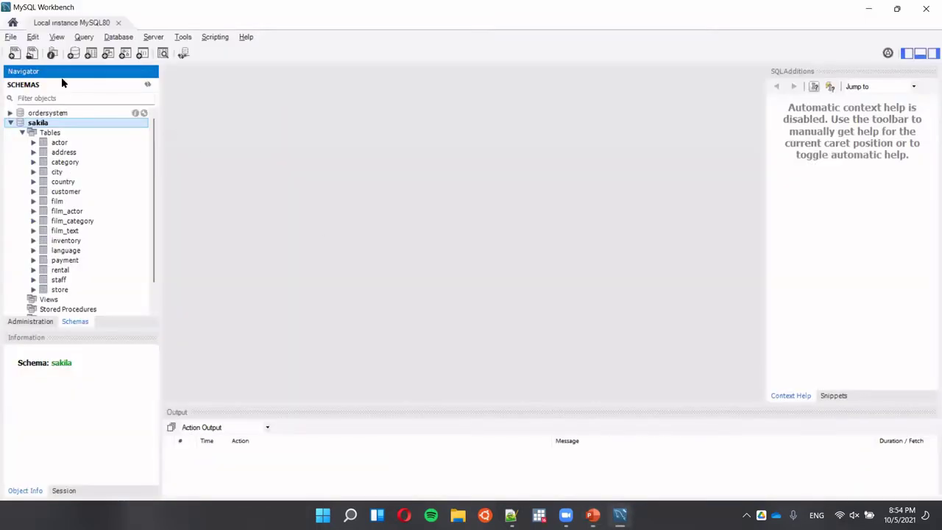
left_click(14, 53)
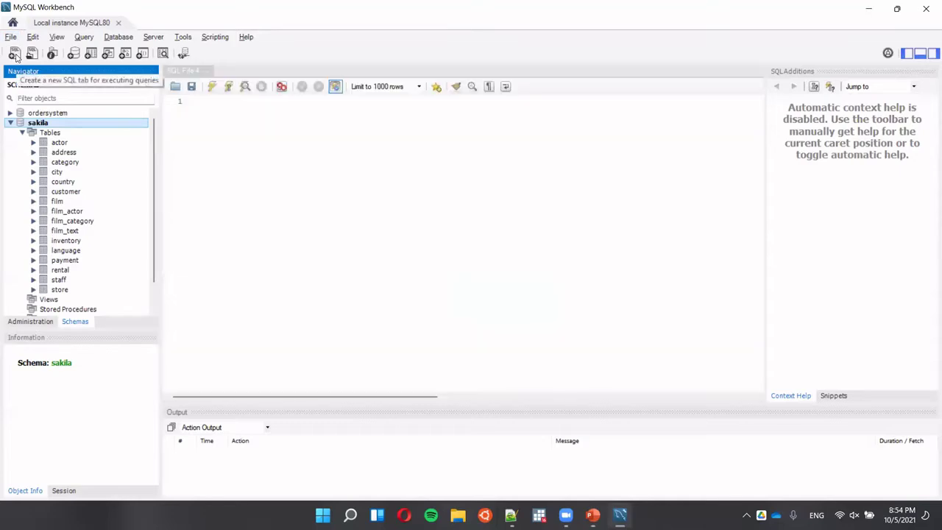
left_click(287, 157)
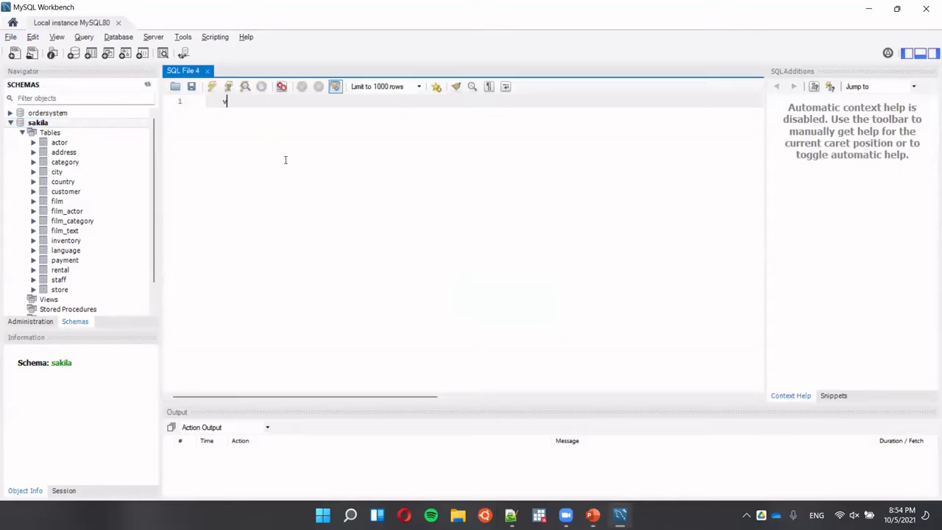
key("ctrl+space")
key("ctrl+v")
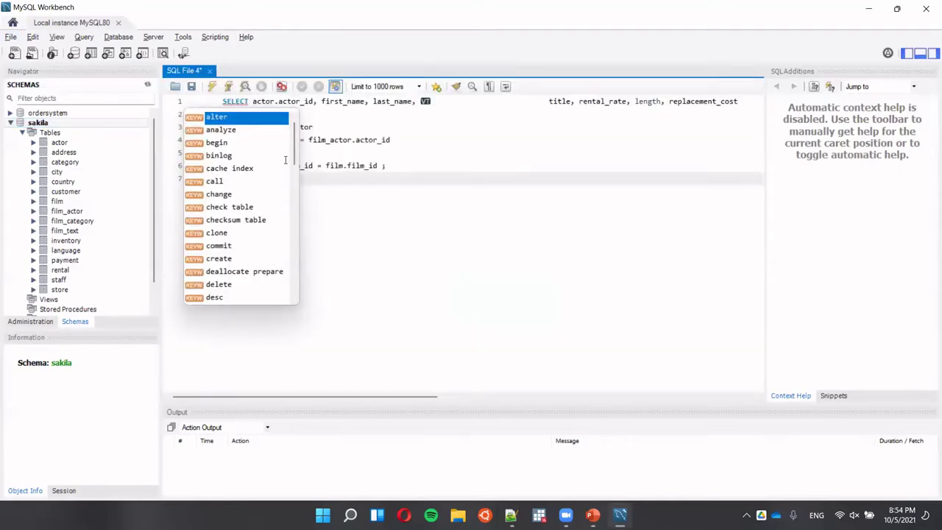
key("Escape")
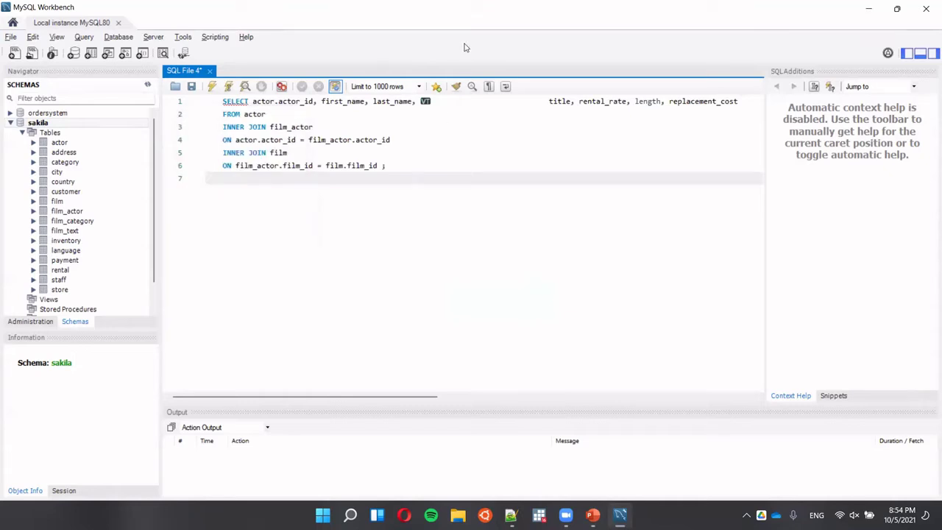
Remove the stray character and spaces so title follows last_name on line 1, then execute.
left_click(437, 104)
key("BackSpace")
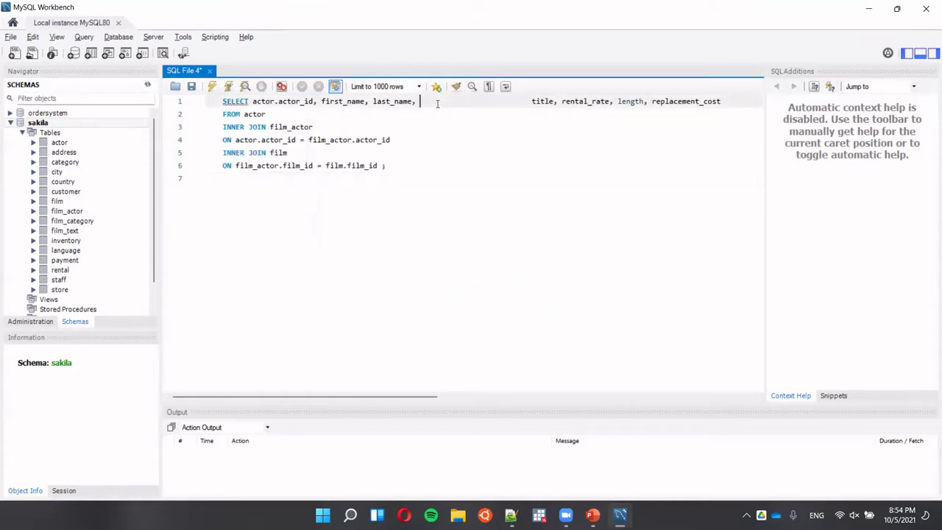
key("Right")
key("Right")
key("Right")
key("Right")
key("Right")
key("BackSpace")
key("BackSpace")
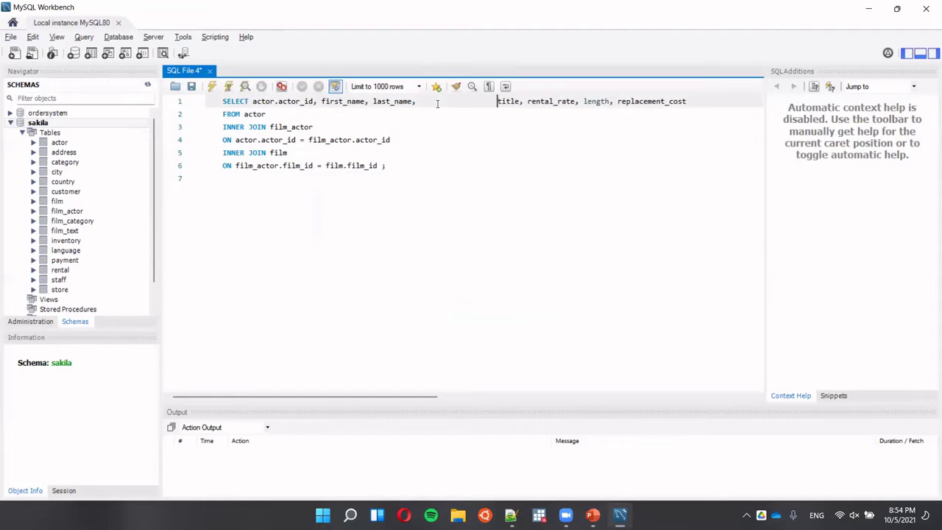
key("BackSpace")
key("BackSpace")
key("BackSpace")
key("BackSpace")
key("BackSpace")
key("BackSpace")
key("BackSpace")
key("BackSpace")
key("BackSpace")
key("BackSpace")
key("BackSpace")
key("BackSpace")
key("BackSpace")
key("BackSpace")
key("BackSpace")
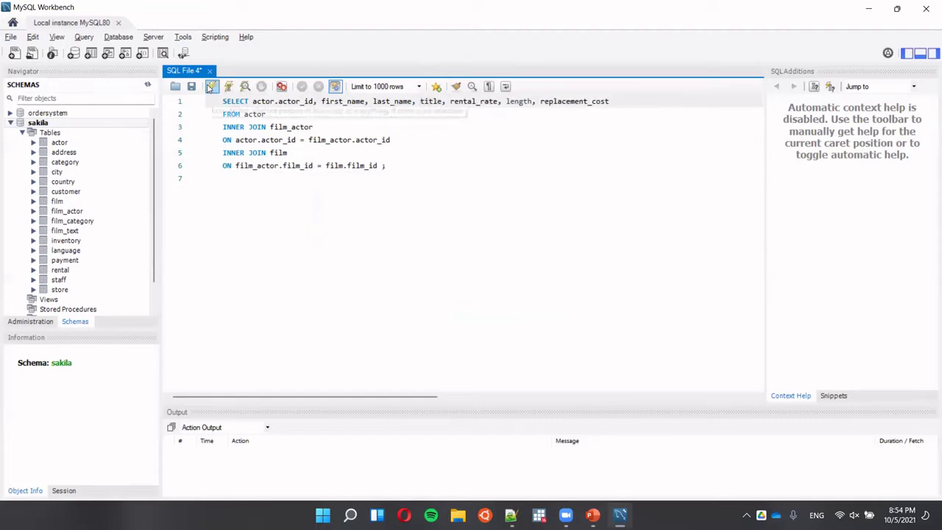
left_click(211, 87)
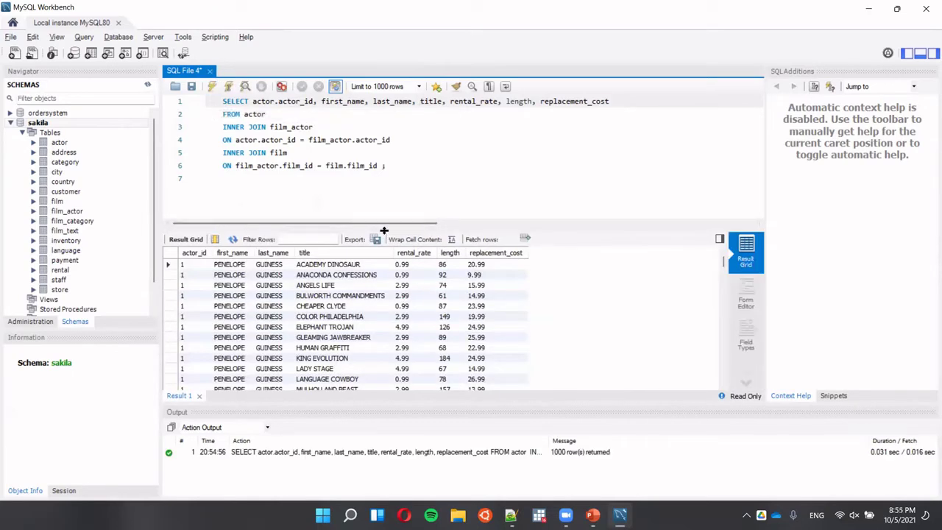
Drag the editor/results splitter upward so more result rows show.
left_click_drag(384, 230, 382, 198)
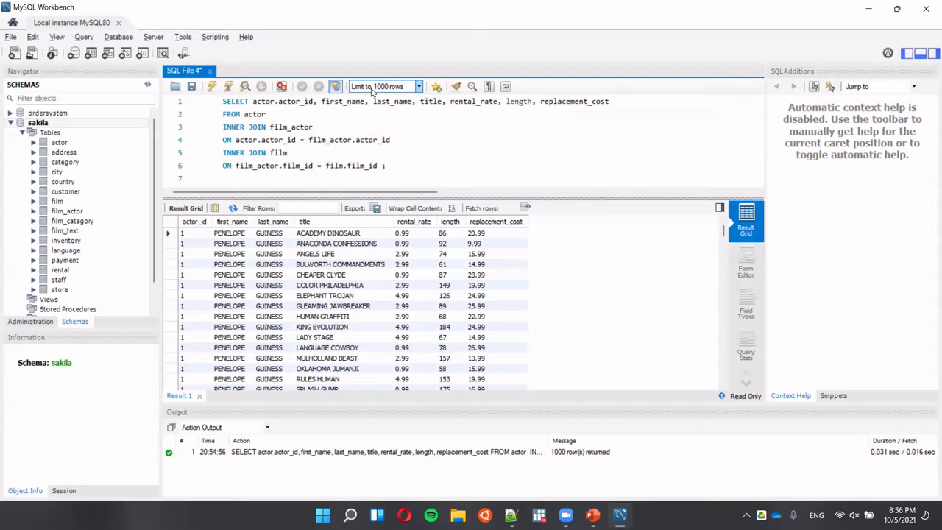
Switch the row limit to Don't Limit and rerun the join to return all 5462 rows.
left_click(373, 87)
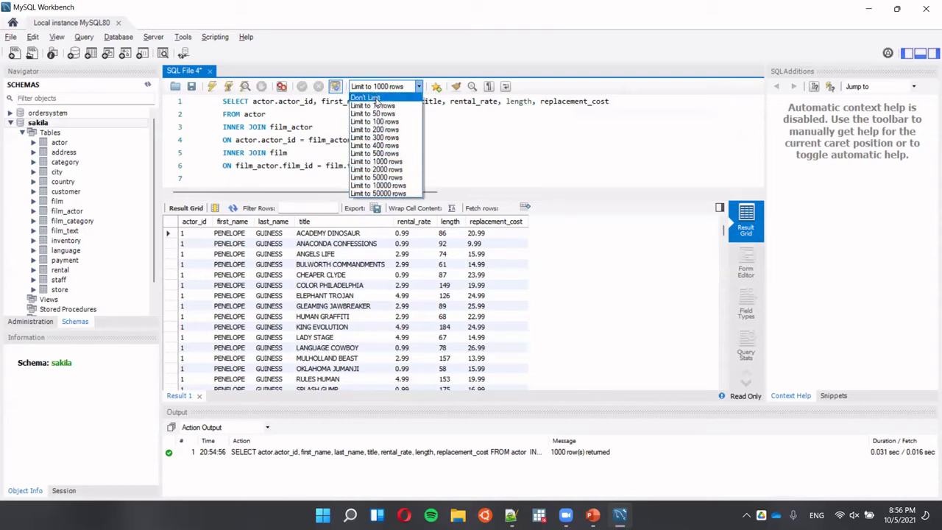
left_click(376, 98)
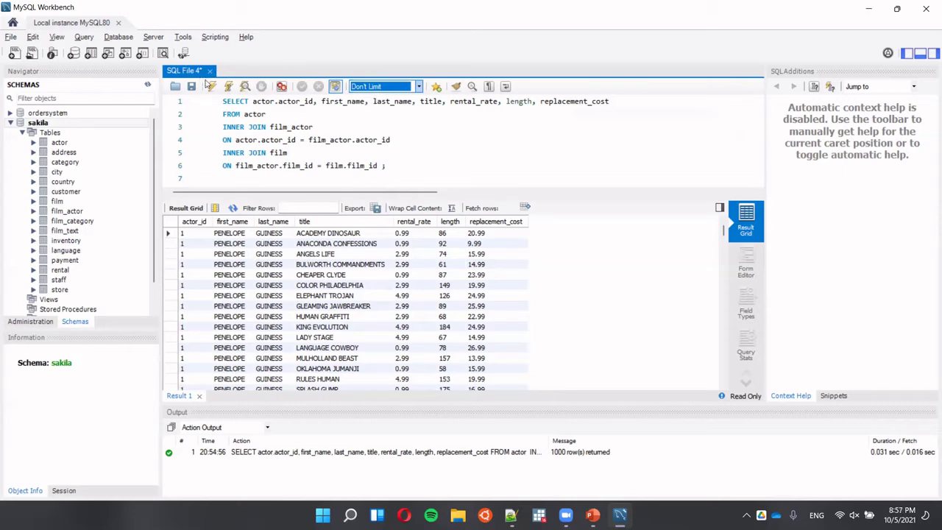
left_click(212, 87)
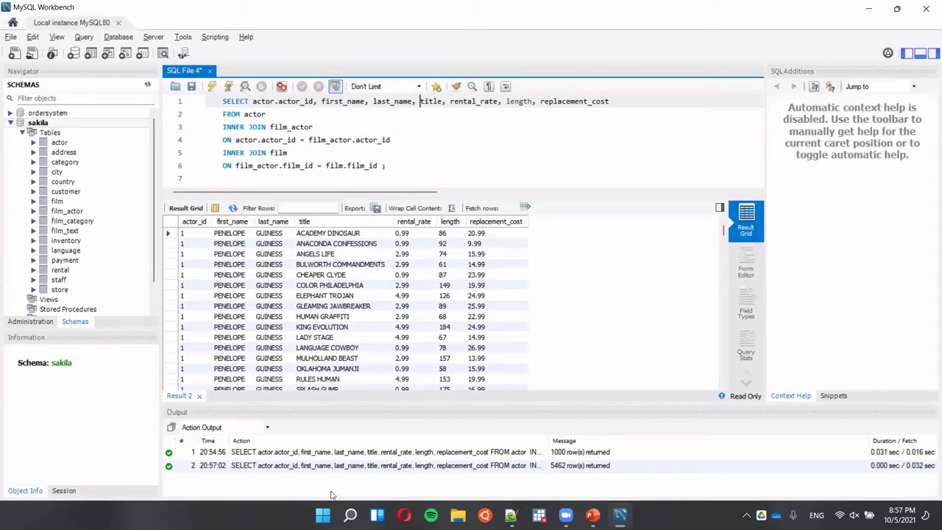
Select the whole six-line SQL query in the Workbench editor.
left_click(323, 515)
left_click(245, 163)
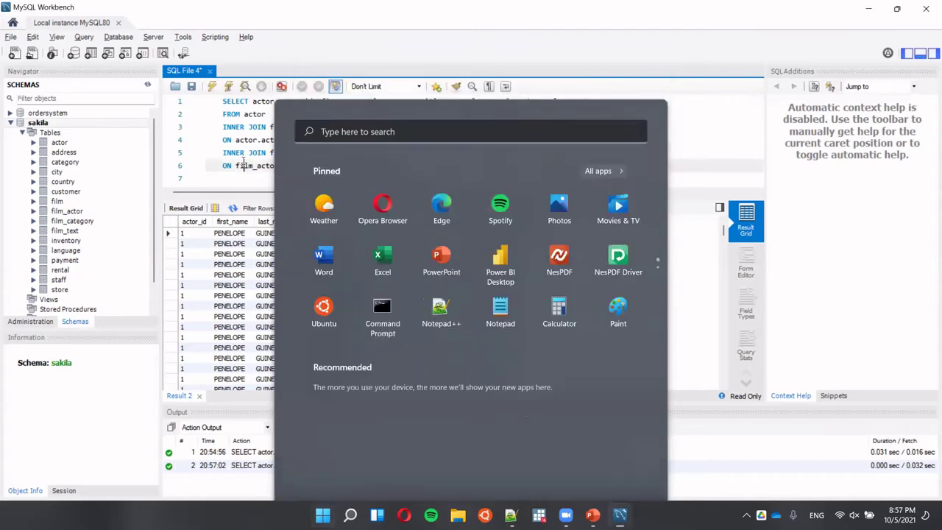
left_click_drag(387, 166, 175, 96)
key("ctrl+c")
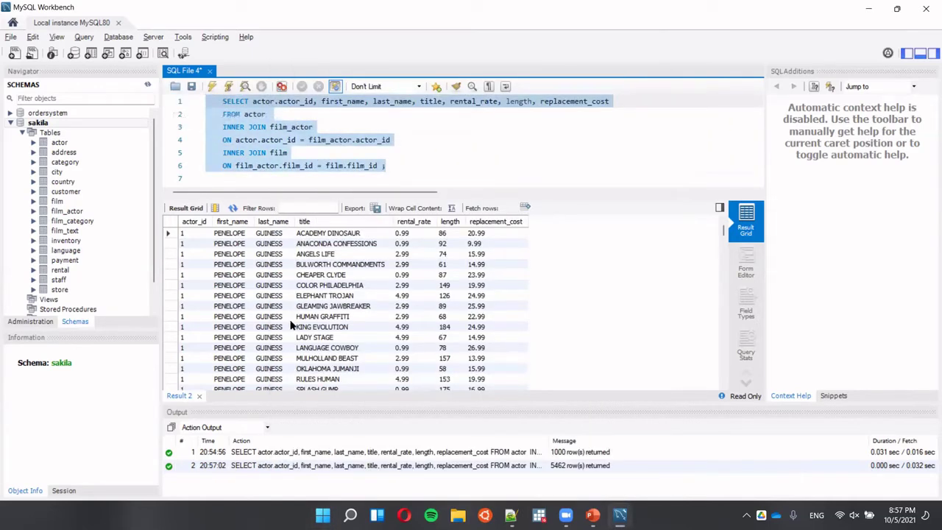
Launch Excel, create a blank workbook (Book1), and show the Data tab.
left_click(323, 515)
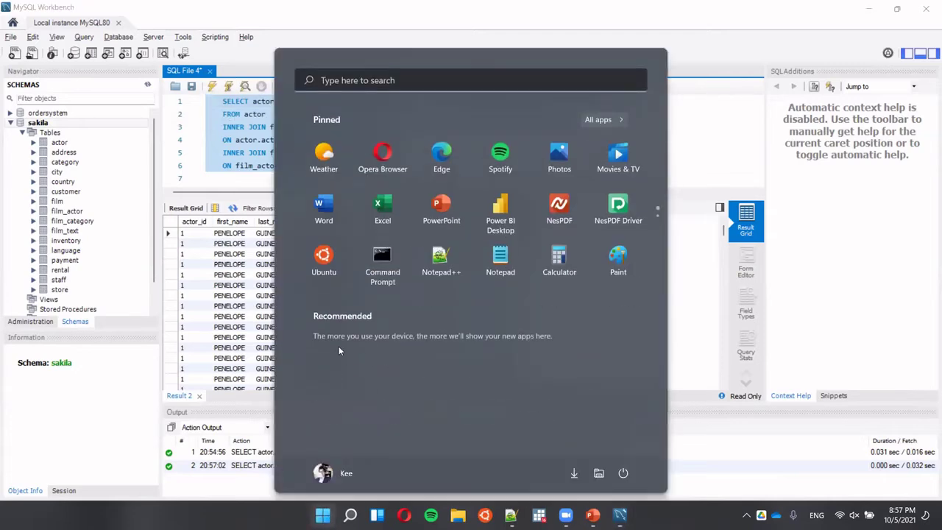
left_click(387, 215)
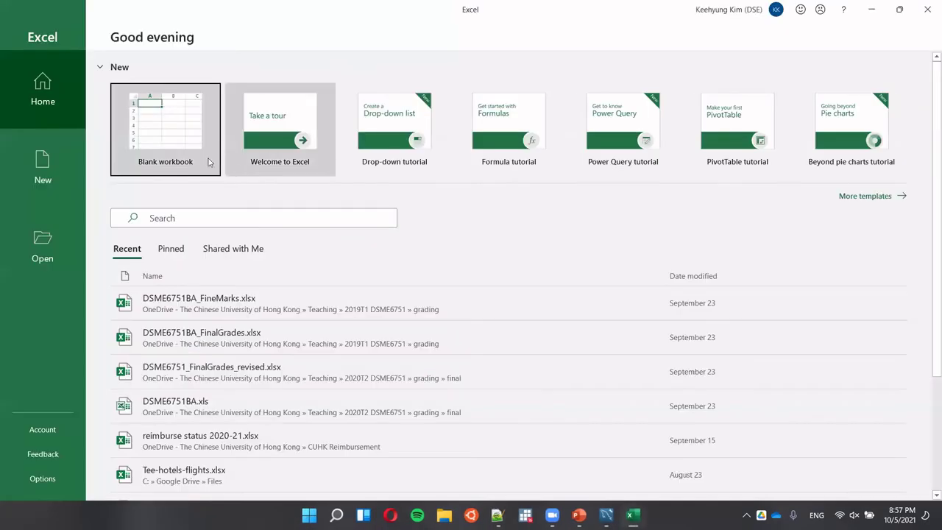
left_click(182, 147)
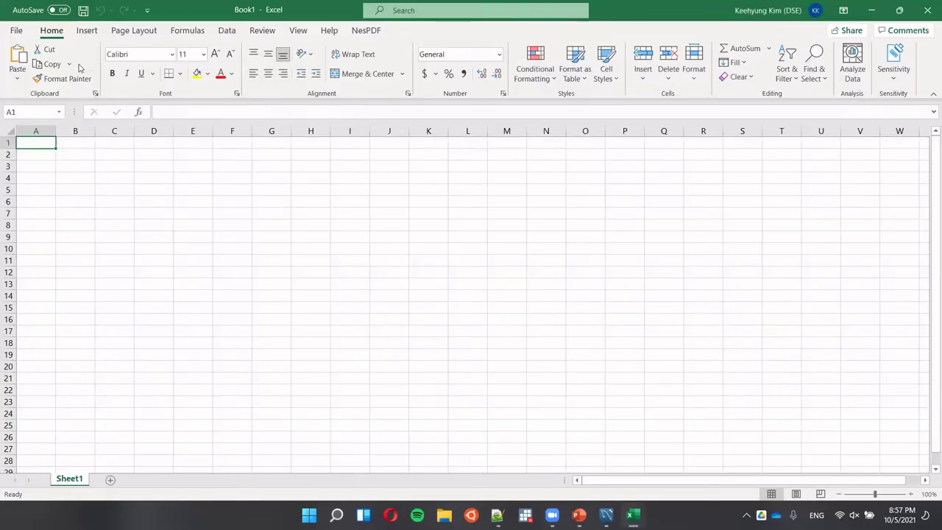
key("alt")
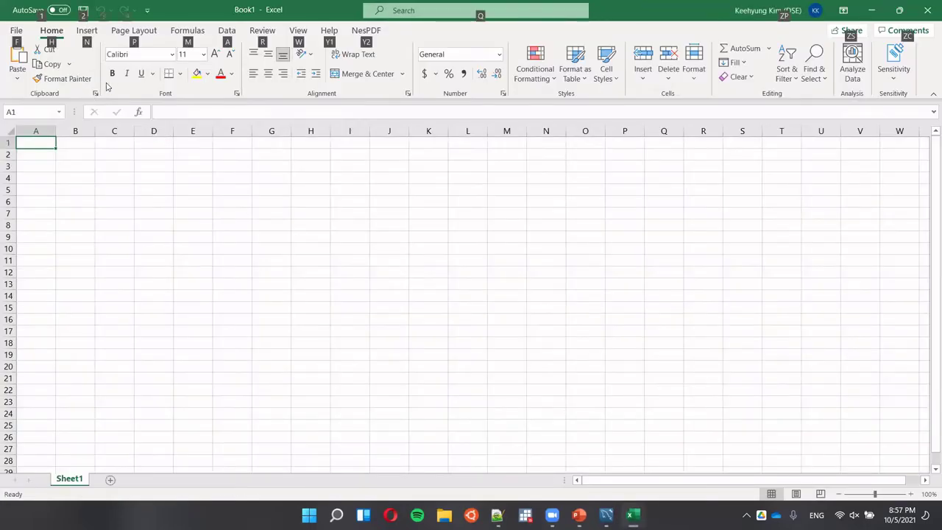
key("alt")
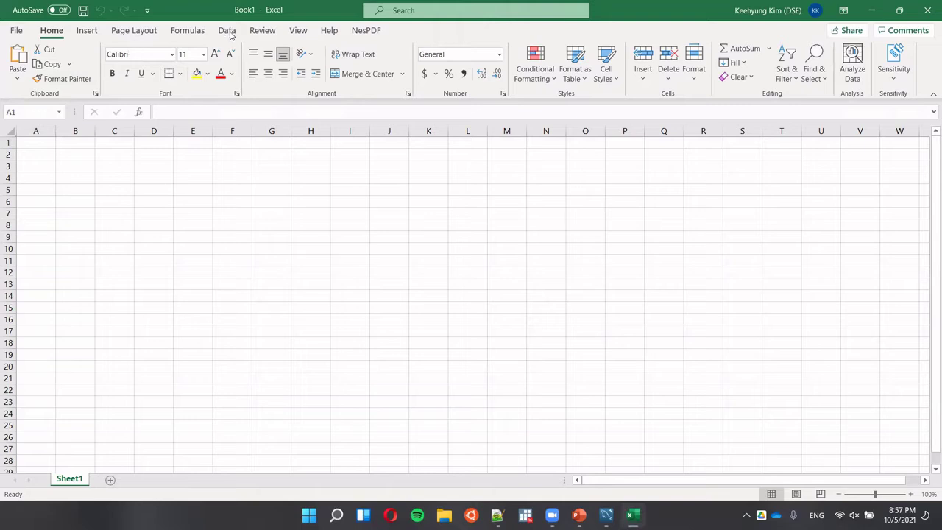
left_click(227, 30)
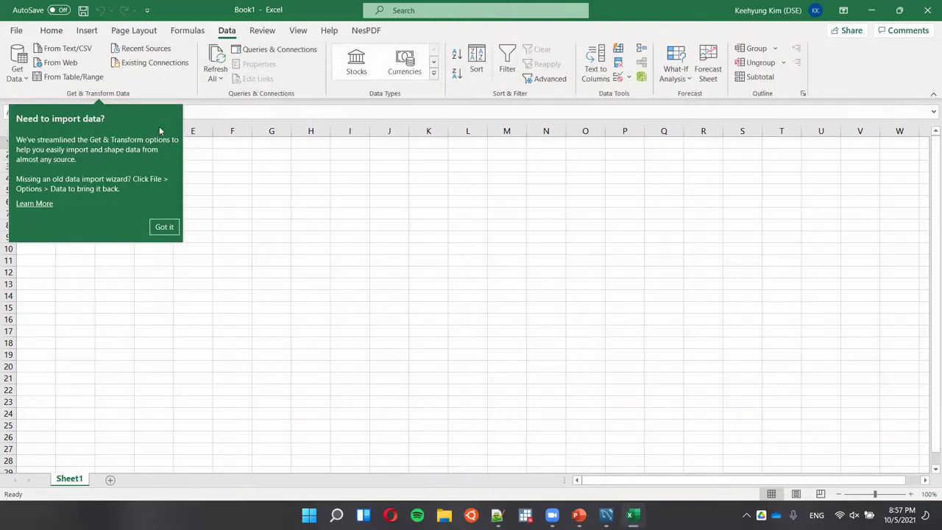
Dismiss the tip and pick Get Data > From Database > From MySQL Database.
left_click(163, 226)
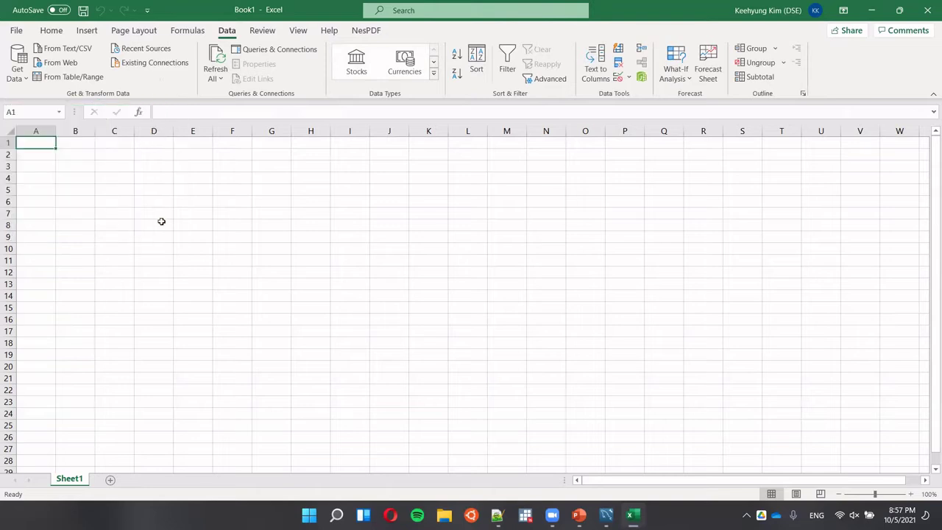
left_click(22, 83)
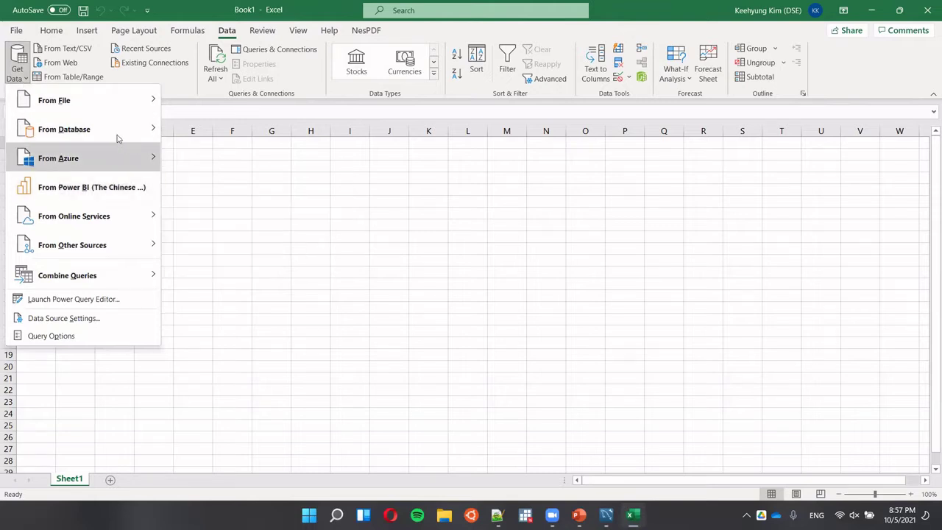
mouse_move(118, 138)
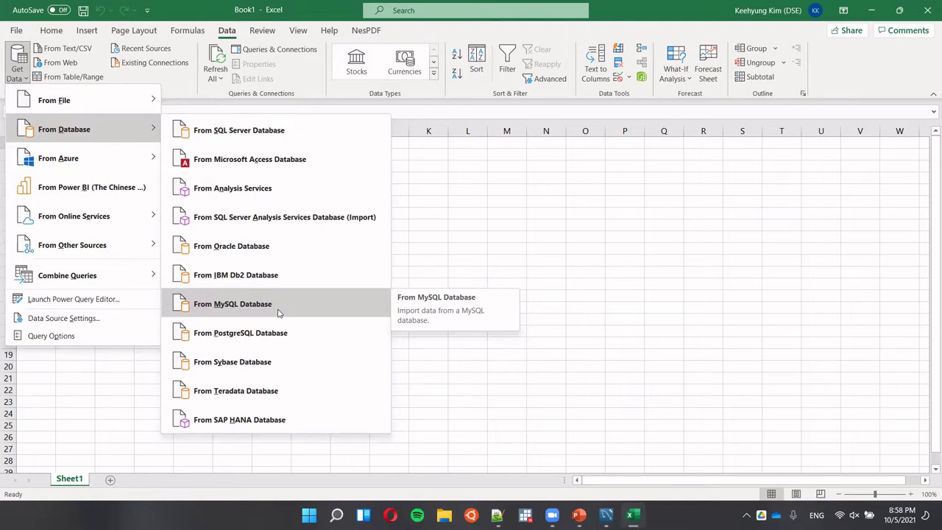
left_click(279, 312)
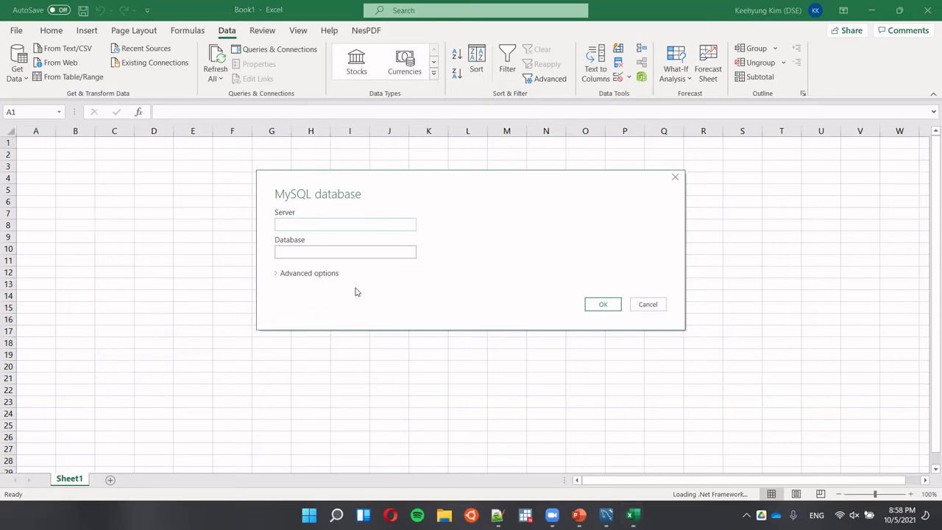
key("alt+Tab")
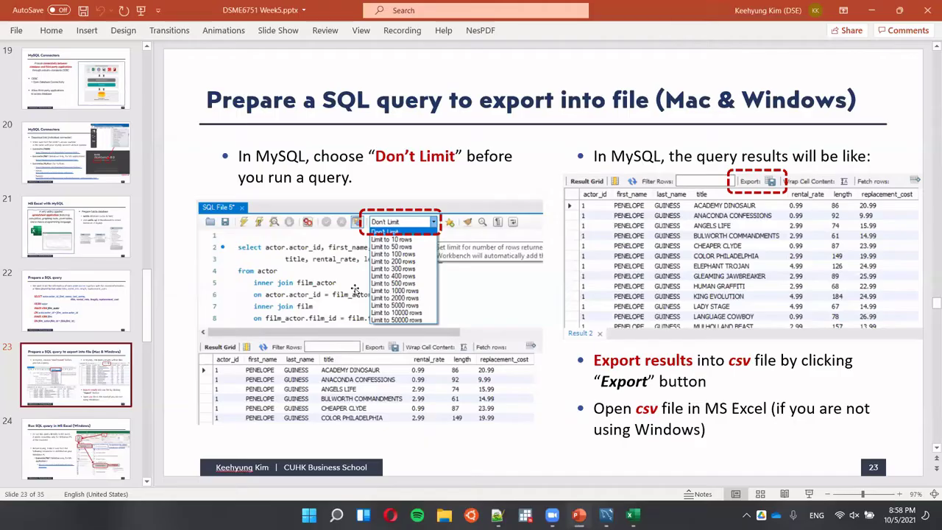
key("Page_Down")
key("Page_Down")
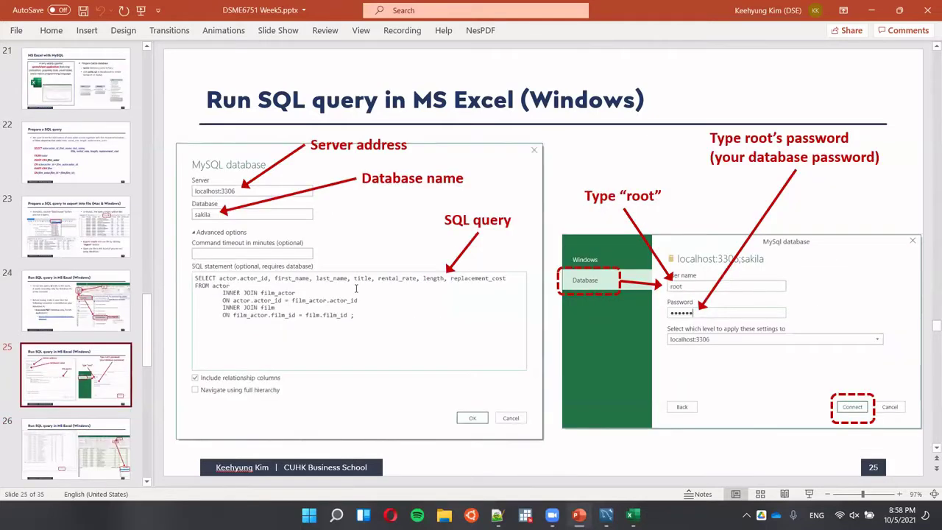
key("ctrl")
key("ctrl")
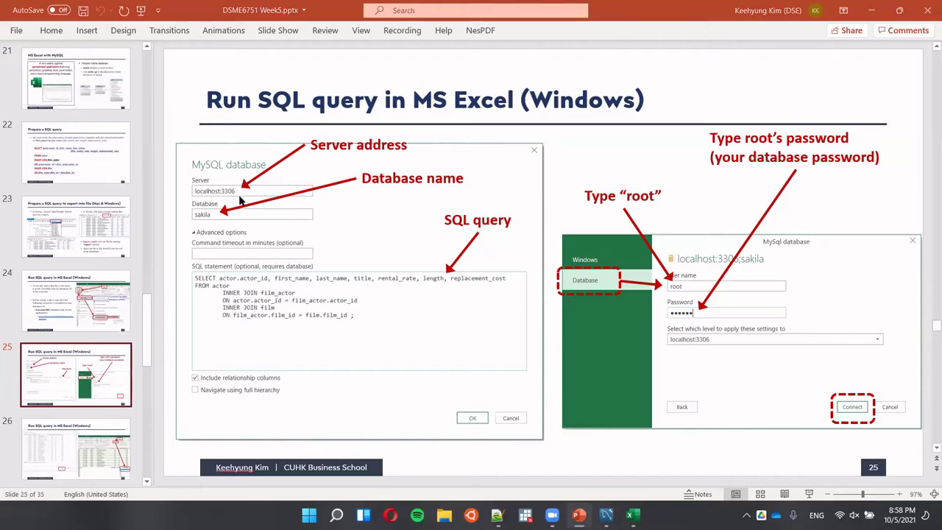
key("alt+Tab")
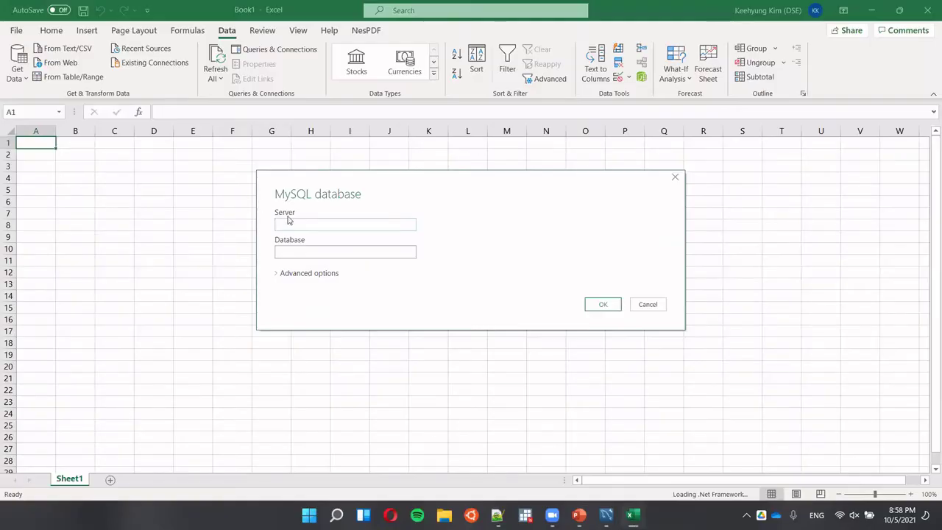
Enter server localhost:3306 and database sakila in the MySQL import form.
left_click(291, 222)
type("localhost:3306")
left_click(310, 253)
type("sakila")
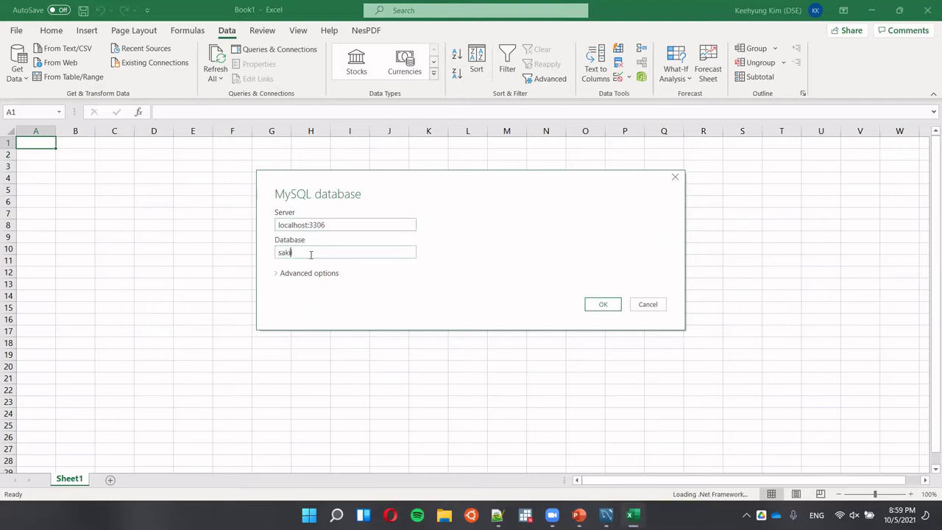
Paste the join query as the Advanced options SQL statement and submit with OK.
left_click(277, 273)
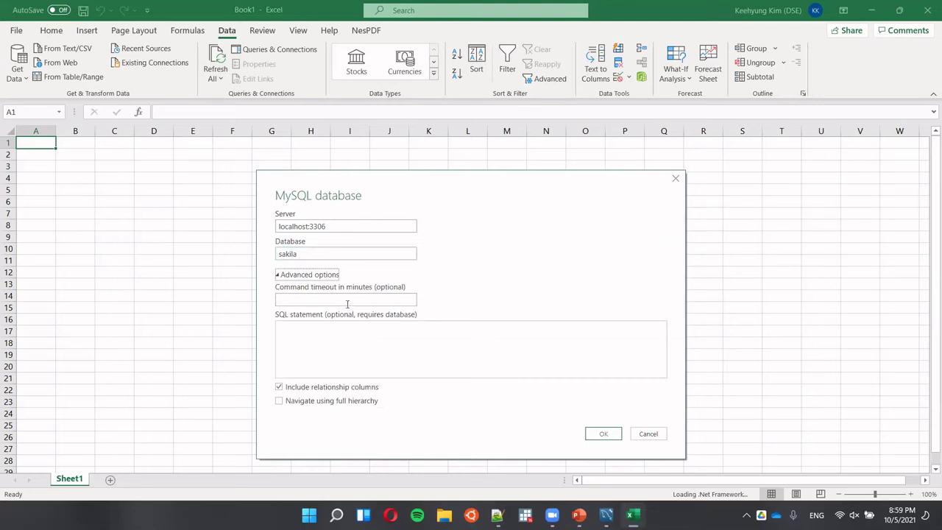
left_click(343, 349)
key("ctrl+v")
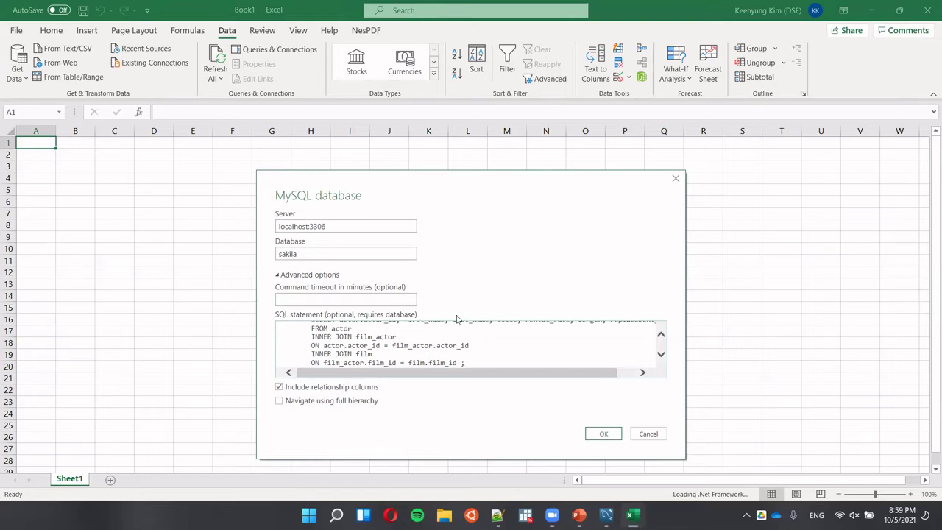
scroll(416, 357, "up", 1)
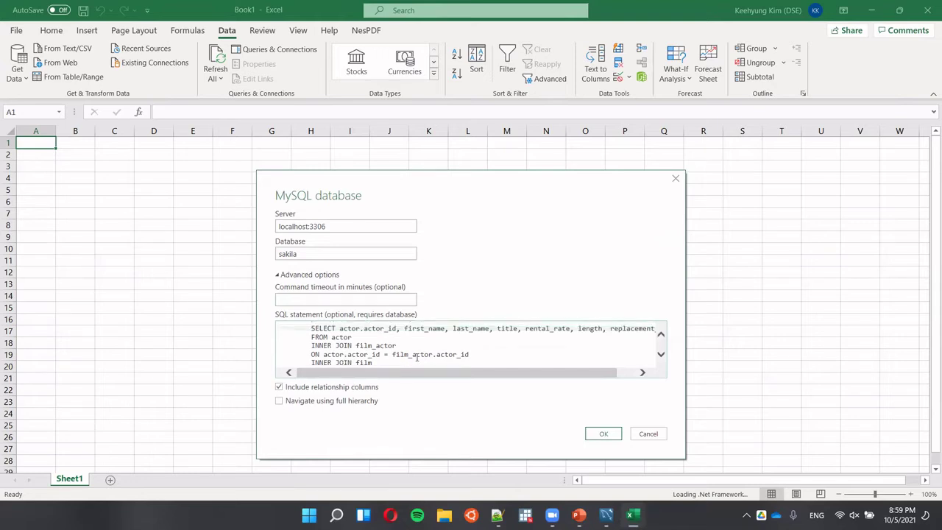
scroll(416, 358, "down", 1)
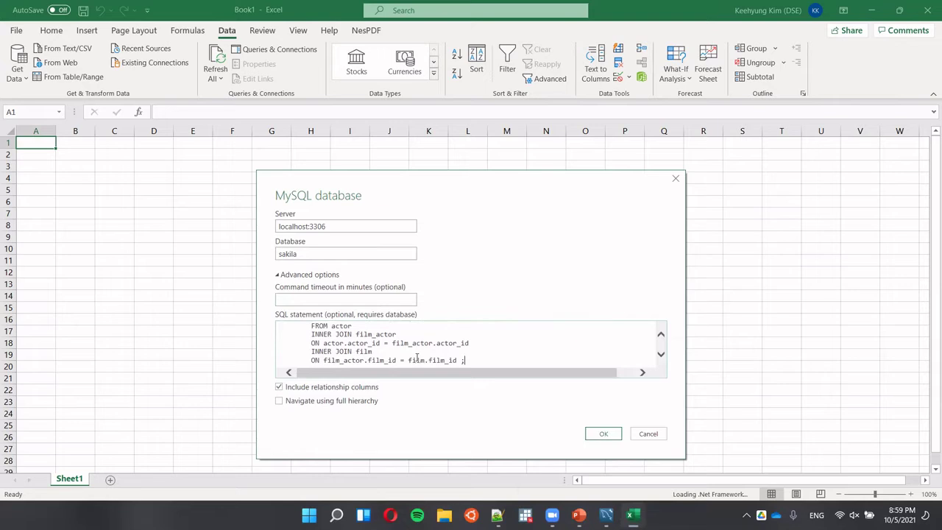
left_click(610, 437)
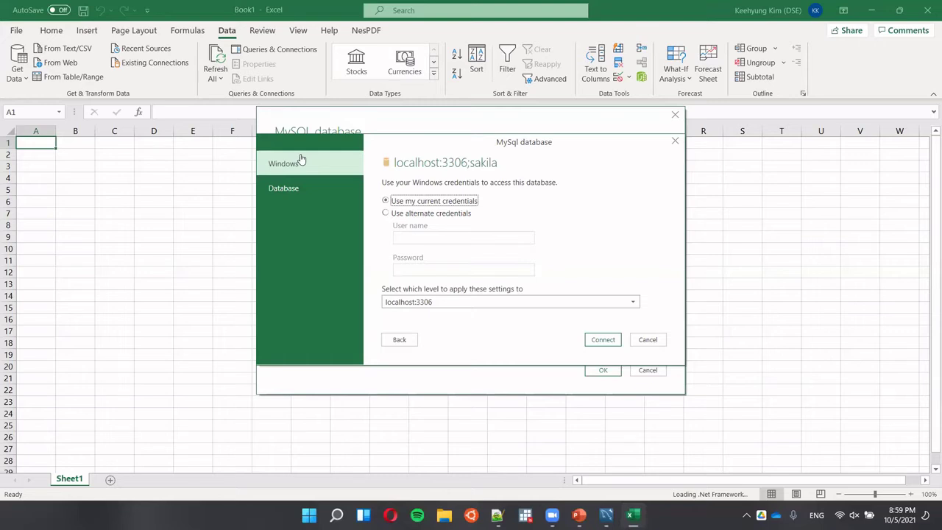
Enter the database user name and password, try to connect, then switch back to PowerPoint.
left_click(298, 189)
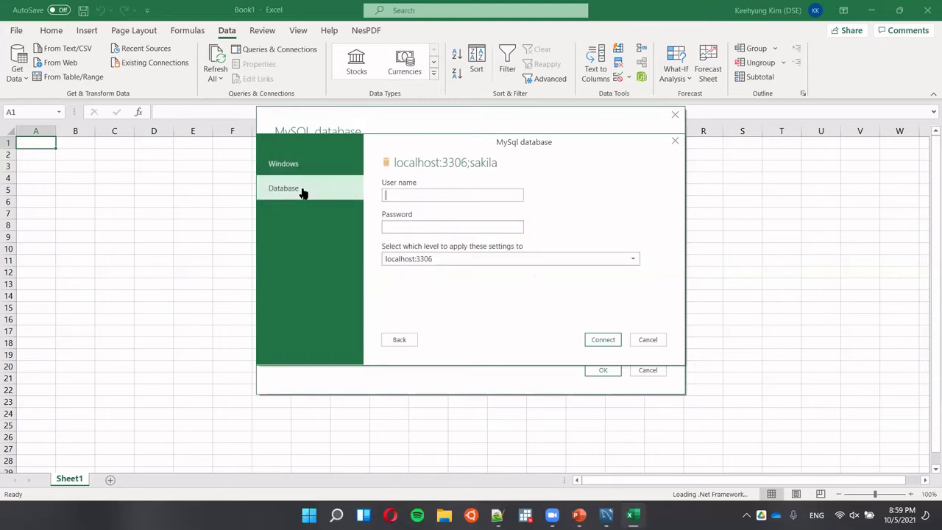
left_click(421, 193)
type("rootr")
type("••••")
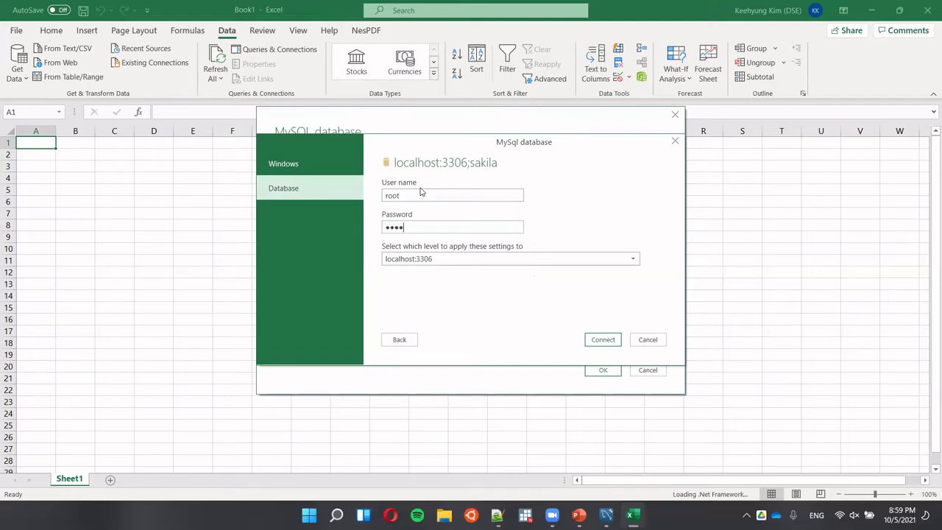
left_click(603, 340)
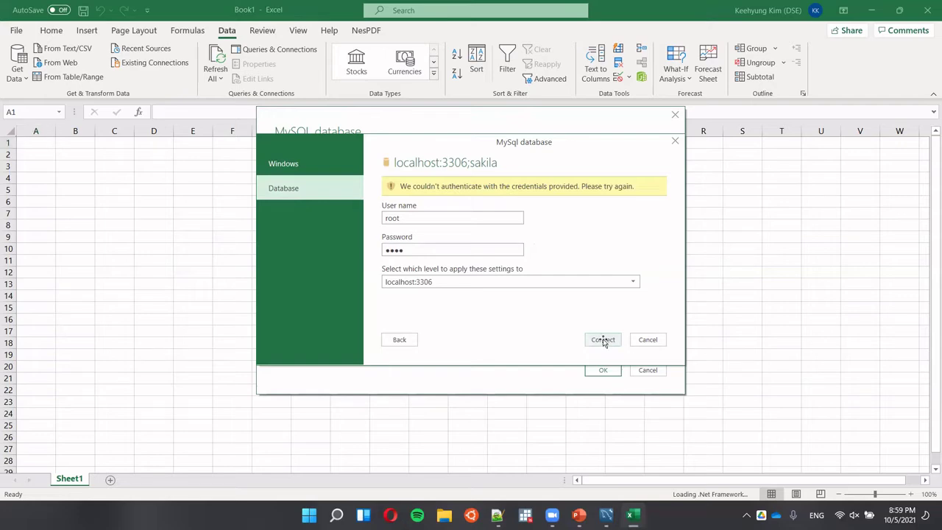
key("alt+Tab")
Flip through slides 33, 32 and 26 to slide 25, then return to Excel's credentials dialog.
scroll(122, 451, "down", 6)
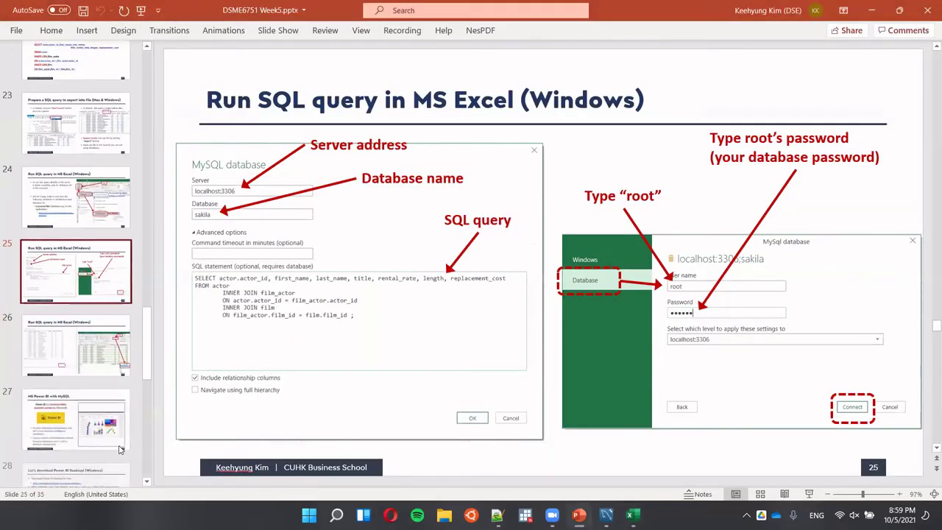
scroll(120, 450, "down", 2)
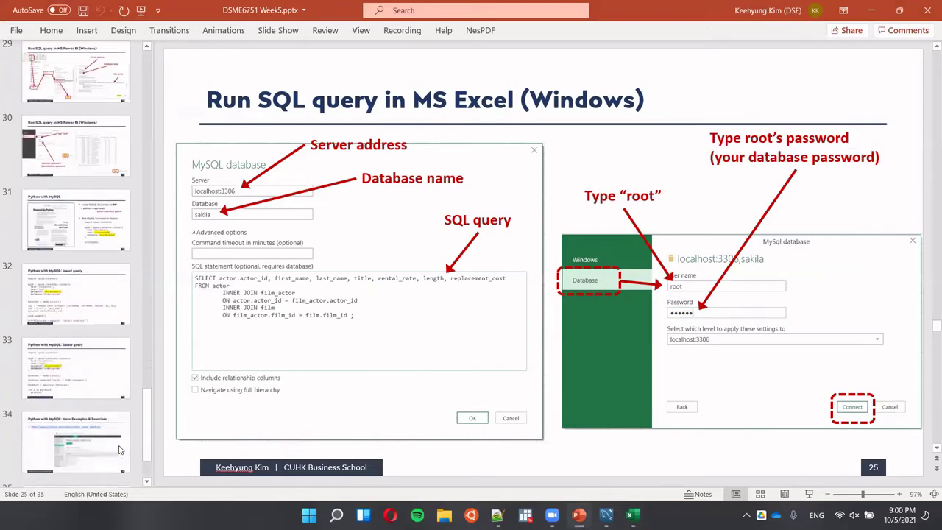
left_click(108, 367)
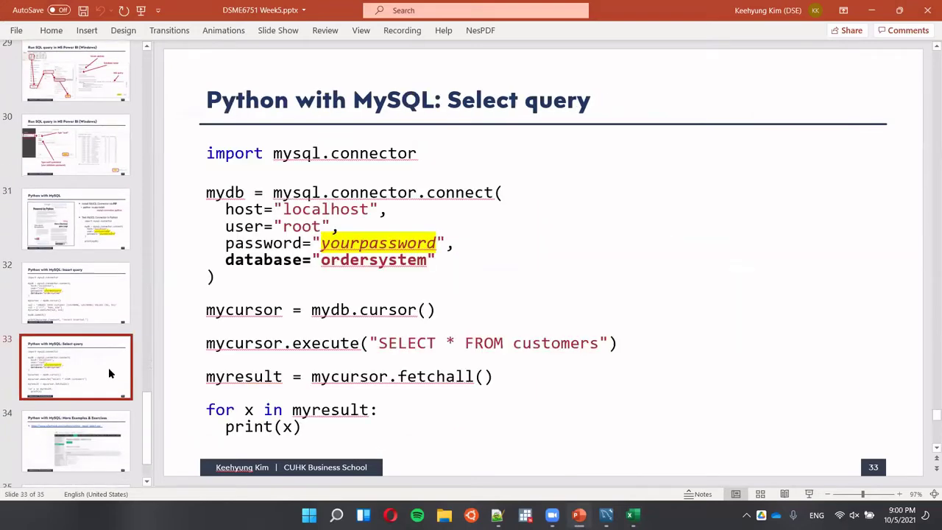
left_click(91, 330)
scroll(91, 330, "up", 5)
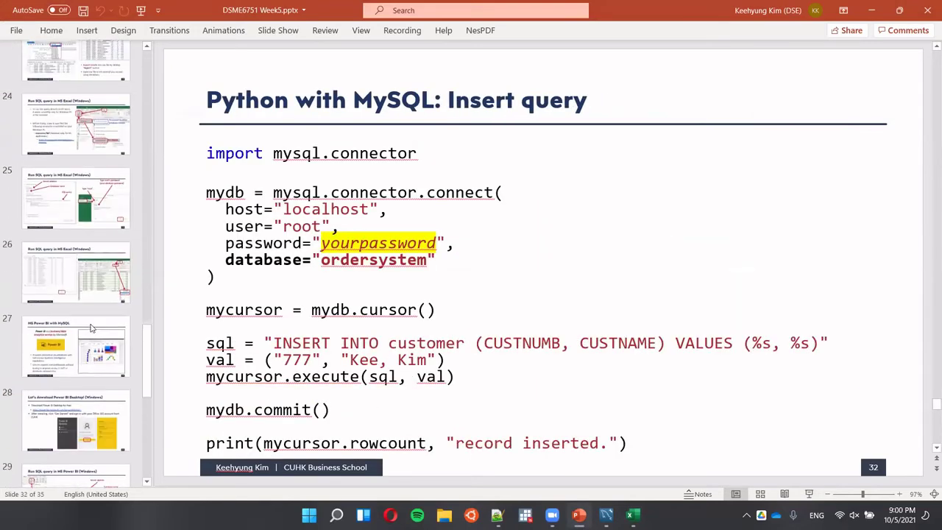
scroll(91, 330, "up", 2)
left_click(91, 329)
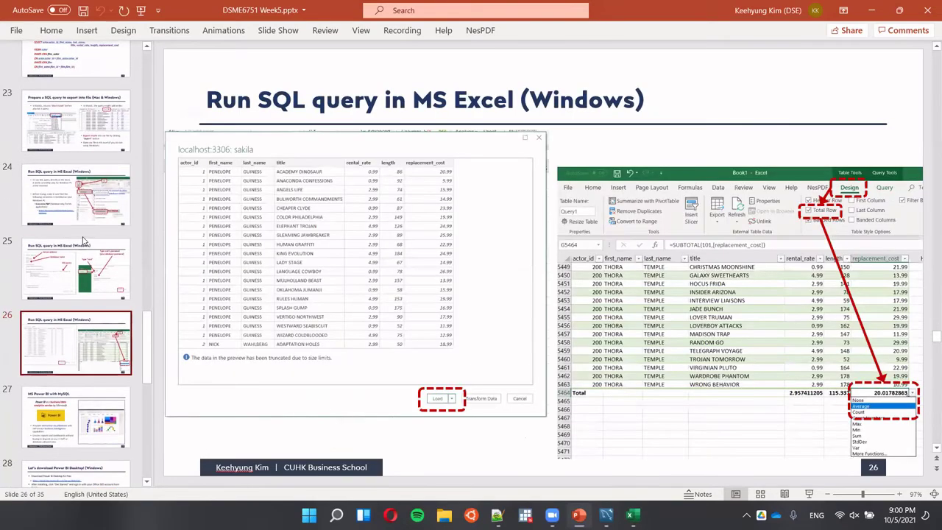
left_click(87, 265)
key("alt+Tab")
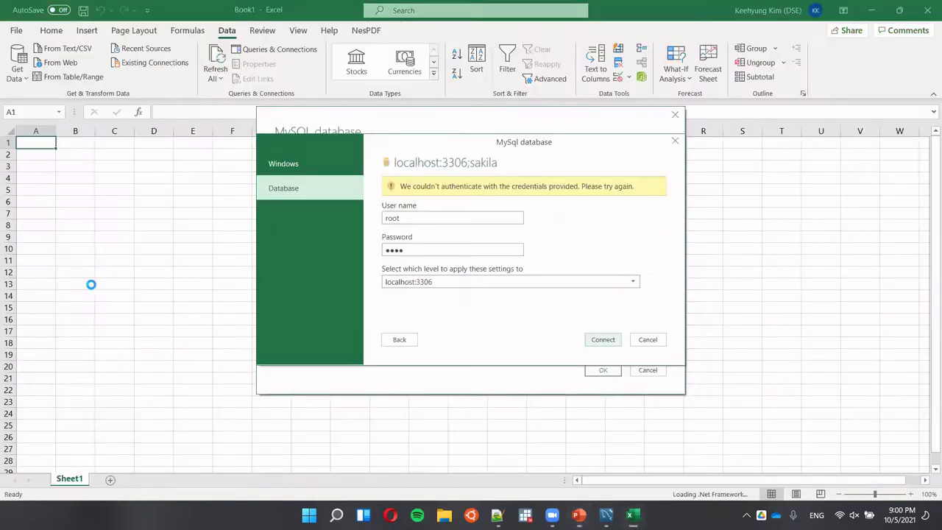
Retype the database account password and retry connecting to localhost:3306 sakila.
double_click(436, 252)
type("root")
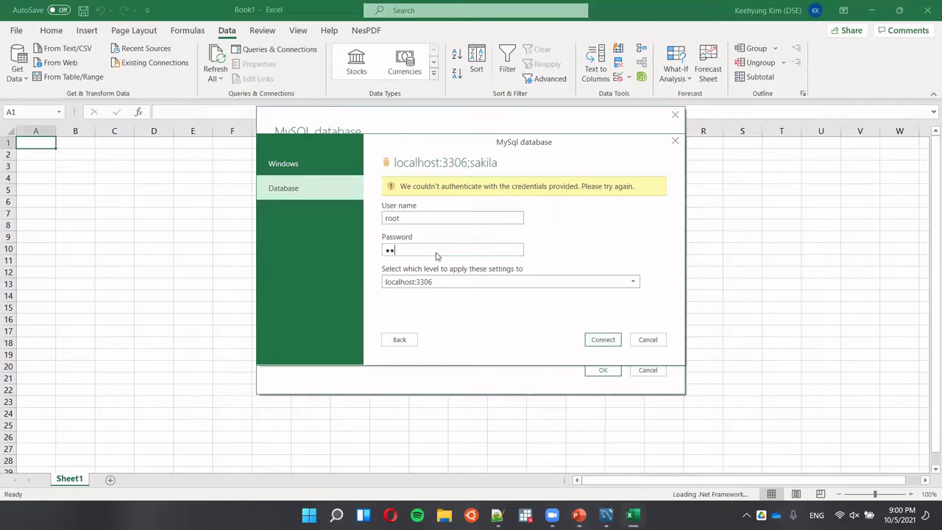
left_click(603, 341)
Back in the slides, spotlight slide 26's SQL preview table, then open slide 27 on Power BI with MySQL.
key("alt+Tab")
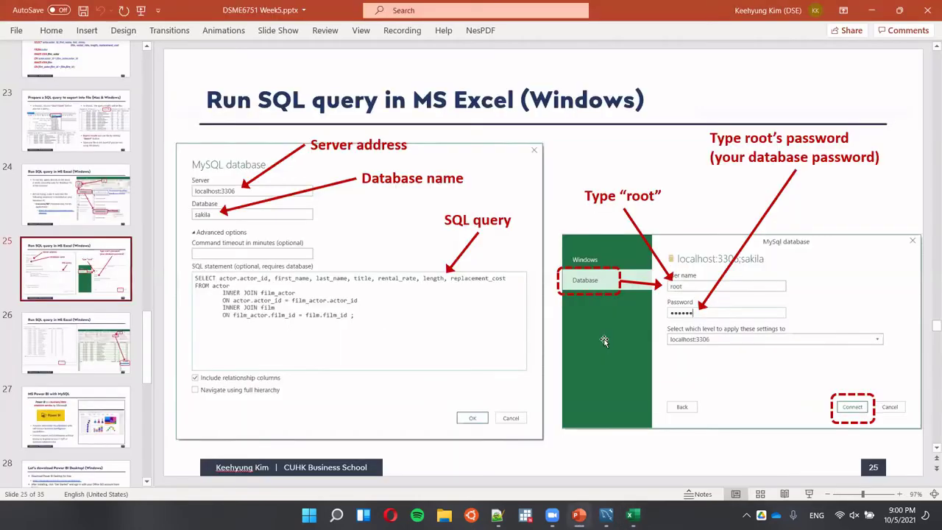
scroll(604, 341, "down", 1)
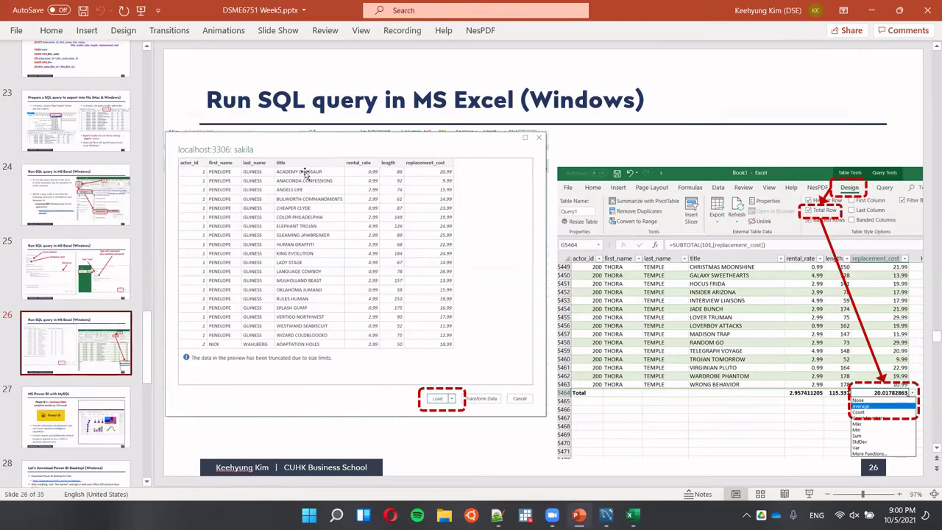
key("ctrl")
key("ctrl")
left_click(93, 430)
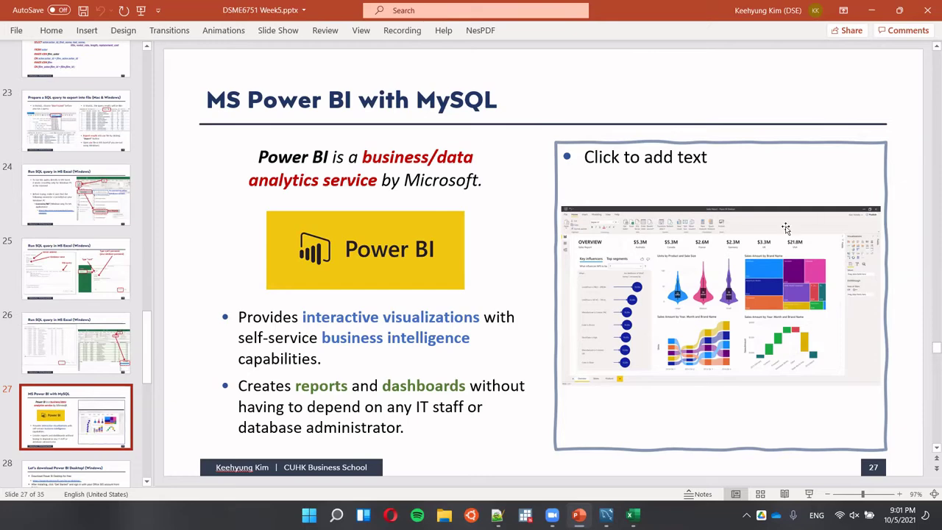
Spotlight the Power BI dashboard image, pass the download slide 28, and open slide 29.
key("ctrl")
key("ctrl")
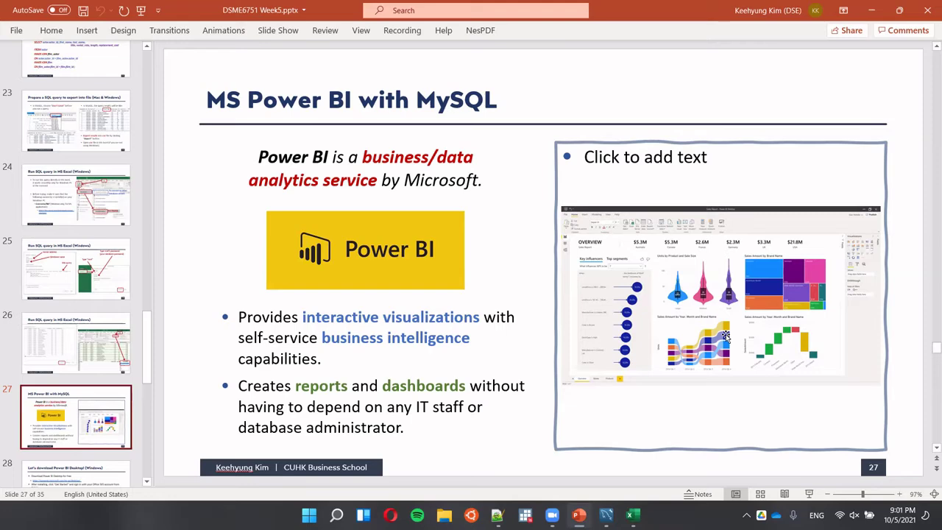
key("Page_Down")
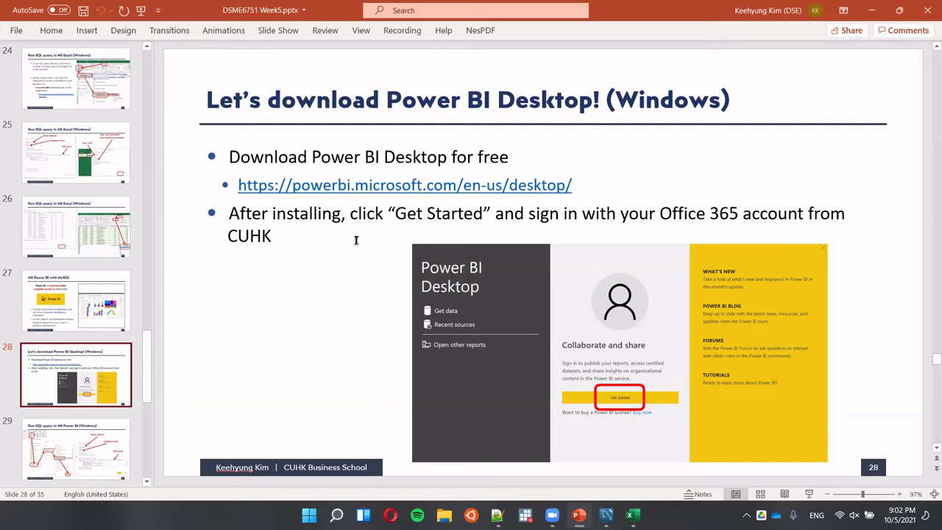
scroll(61, 347, "down", 1)
scroll(61, 348, "down", 3)
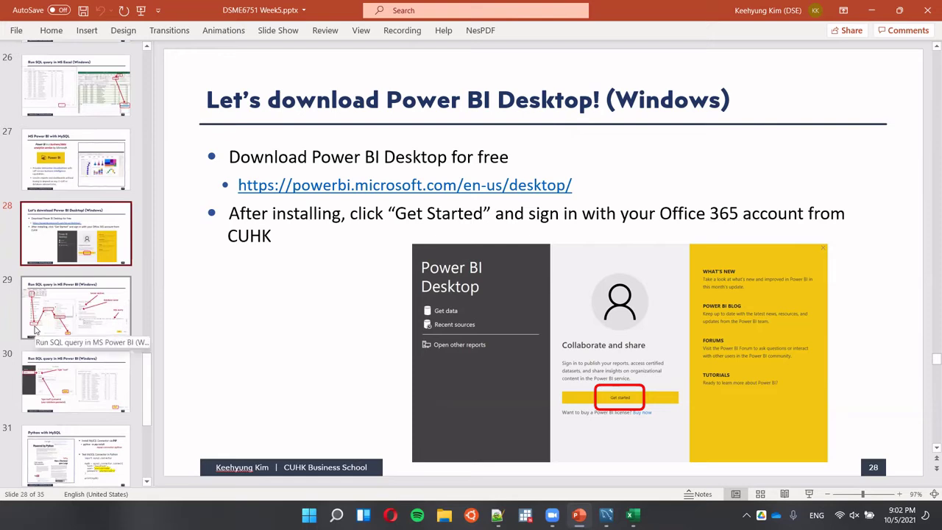
scroll(35, 330, "down", 2)
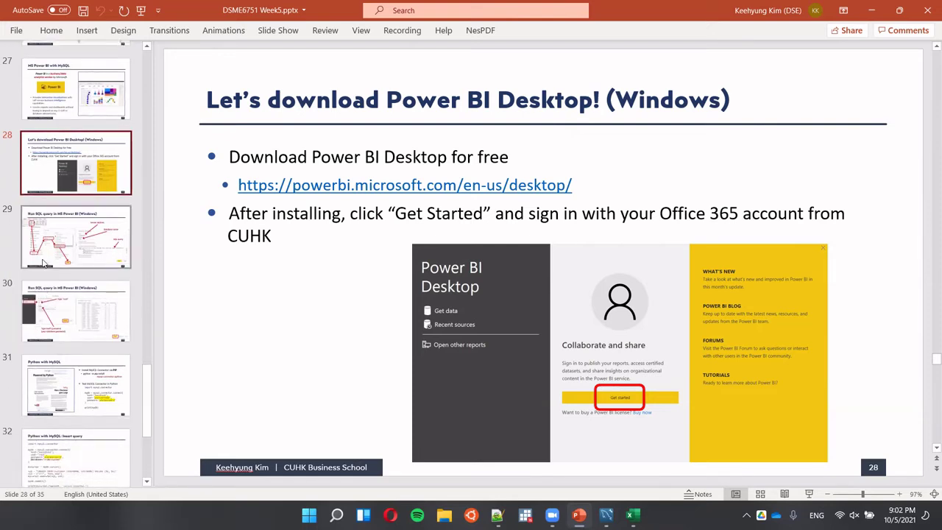
scroll(43, 263, "down", 1)
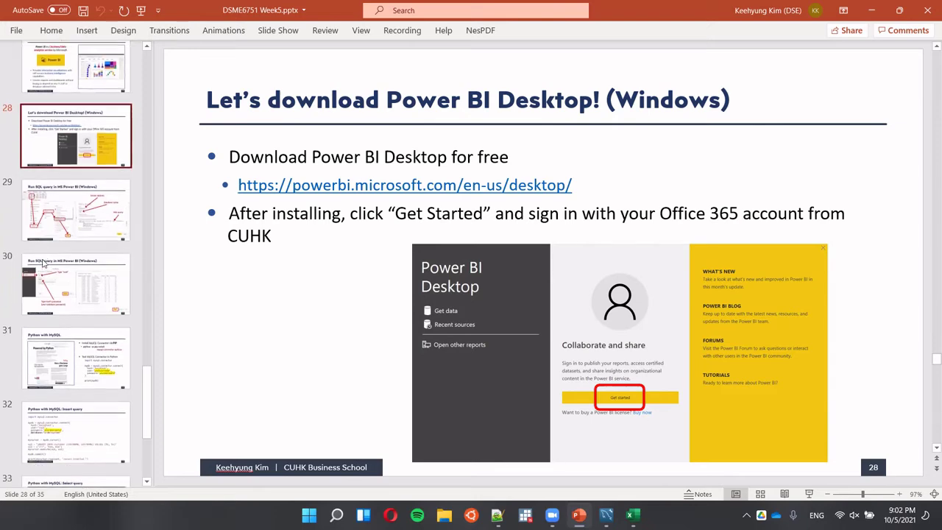
left_click(61, 209)
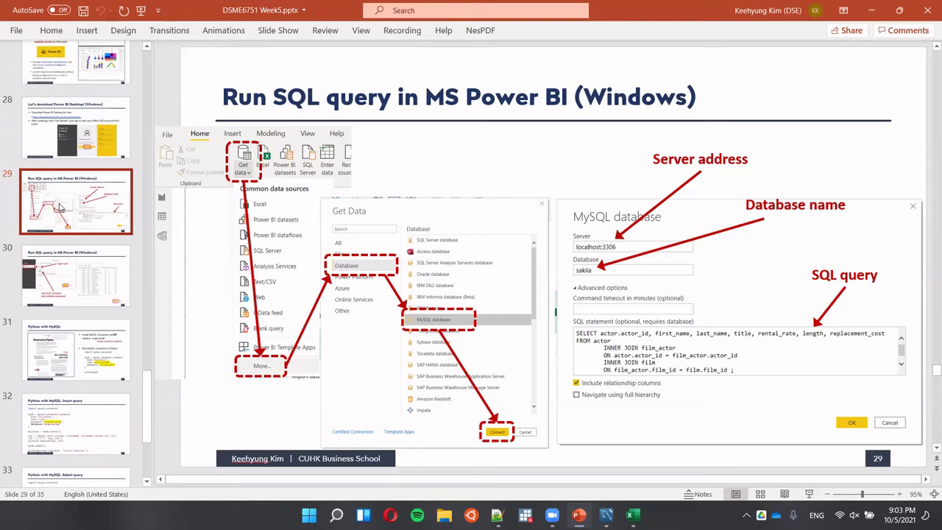
Step back and forth through Power BI slides 27–32, ending on slide 30 about MySQL sign-in.
key("Down")
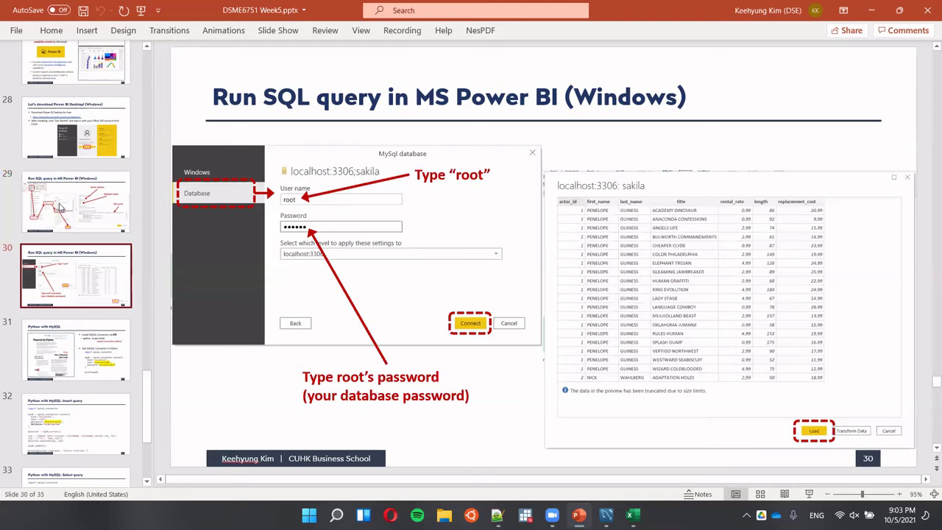
key("Up")
key("Up")
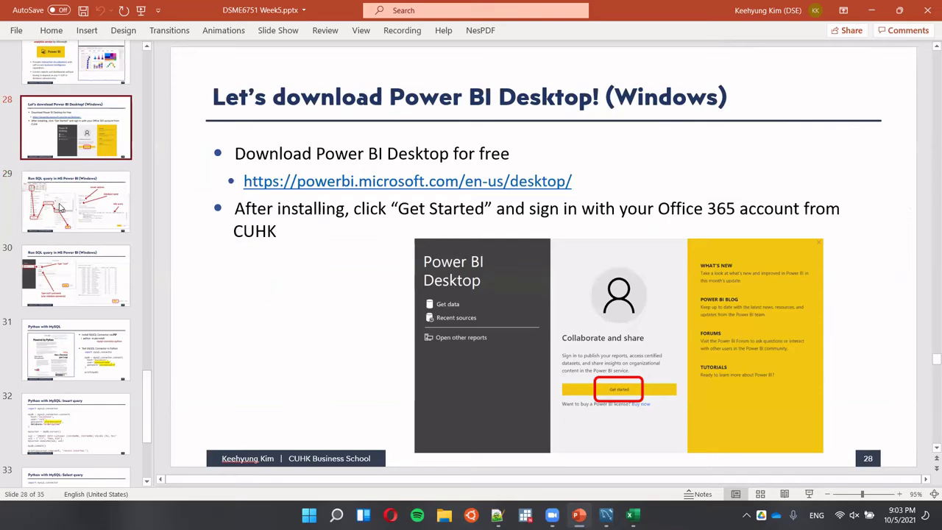
key("Up")
key("Down")
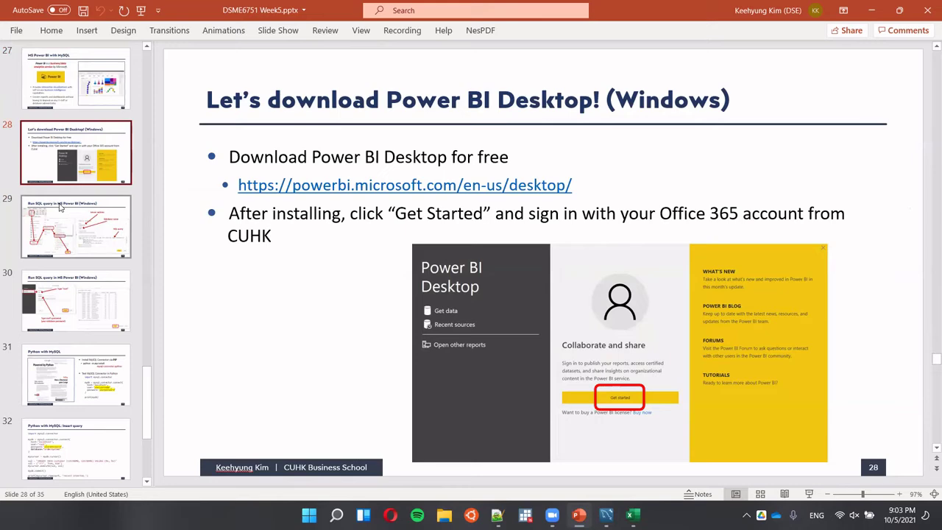
key("Down")
key("Down")
key("Down")
key("Down")
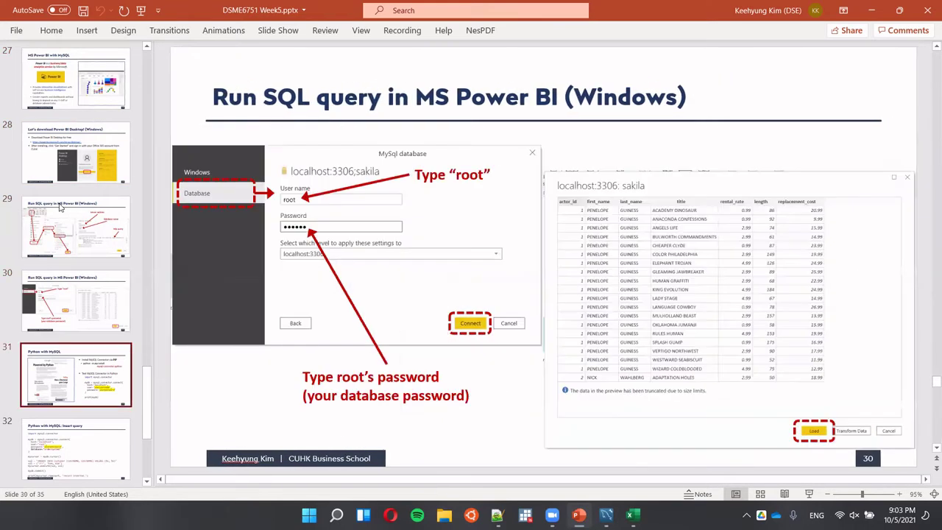
Move between slides 30 and 31, settle on 'Python with MySQL', and spotlight the pip install bullet.
key("Up")
key("Up")
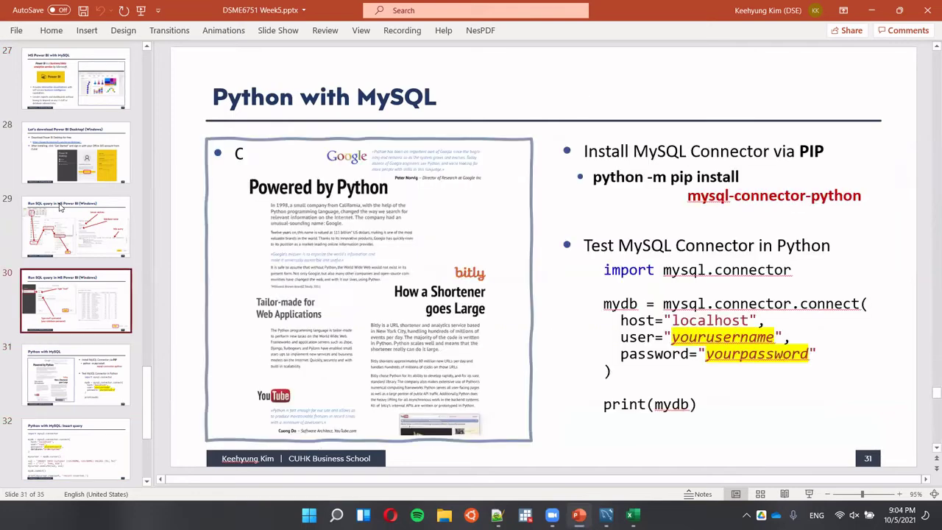
key("Down")
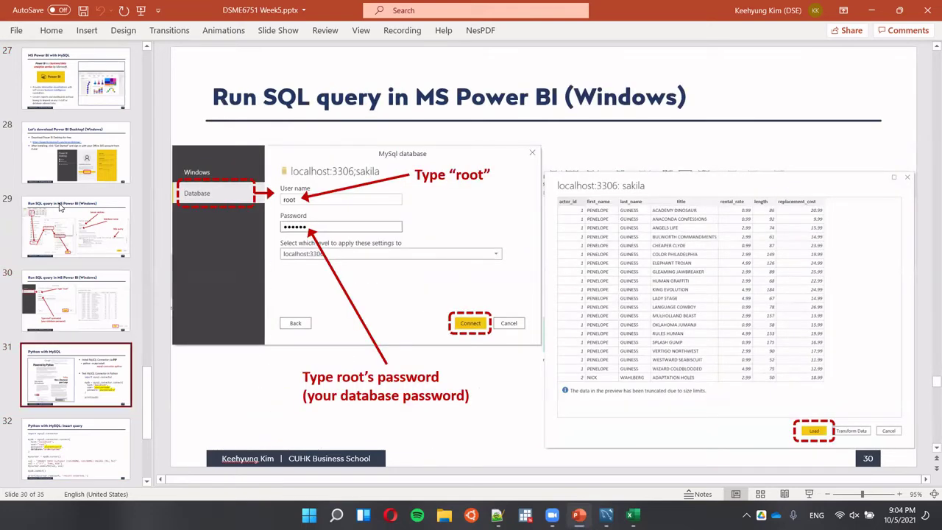
key("Up")
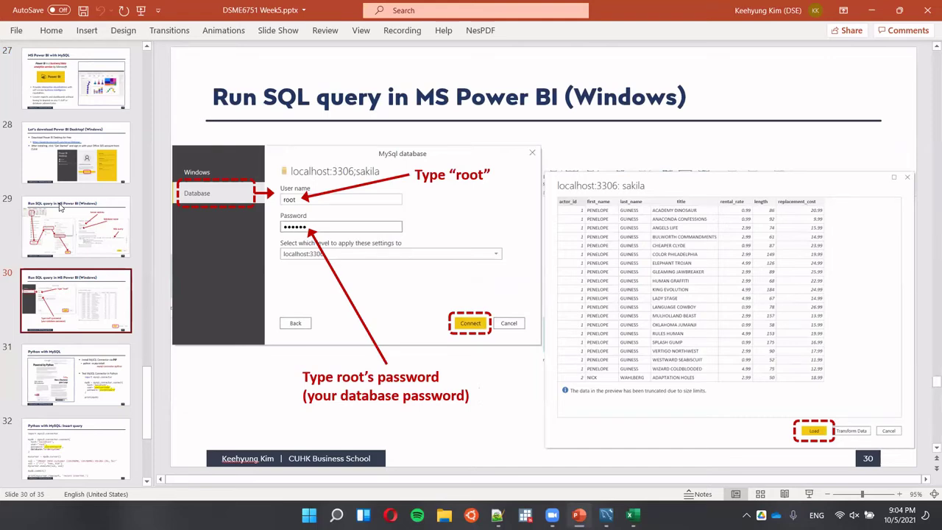
key("Down")
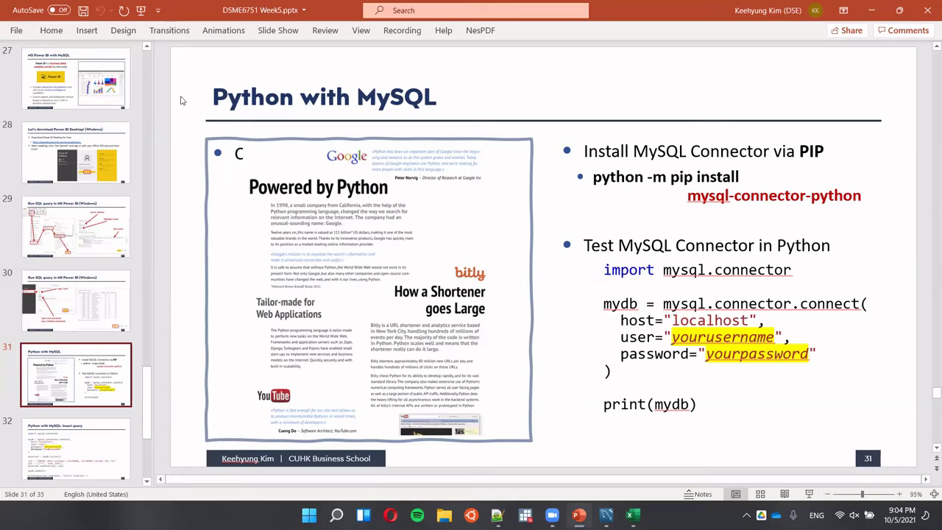
key("ctrl")
key("ctrl")
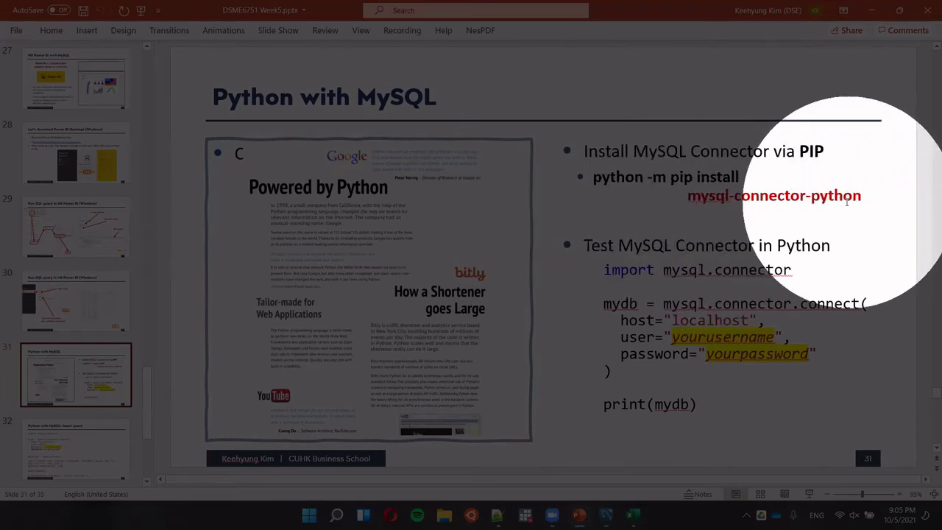
key("Escape")
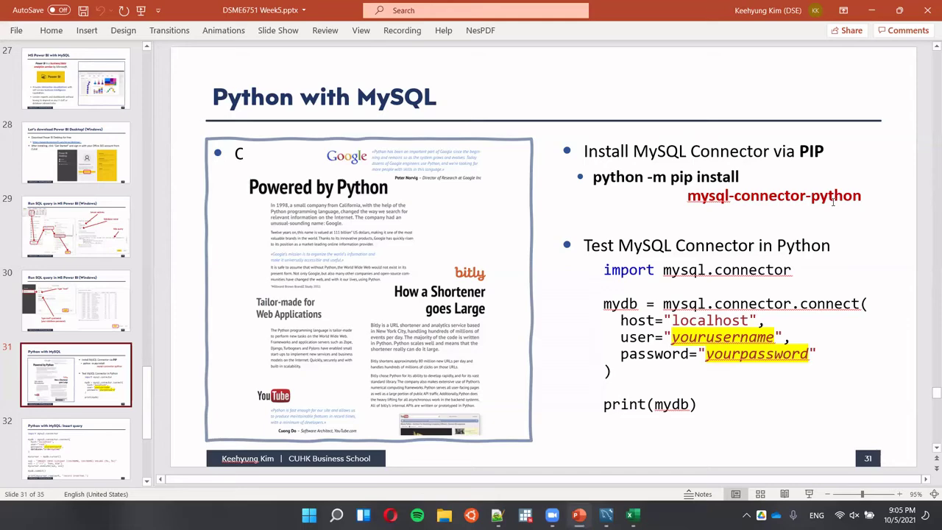
key("ctrl")
key("ctrl")
left_click_drag(704, 401, 580, 272)
key("ctrl+c")
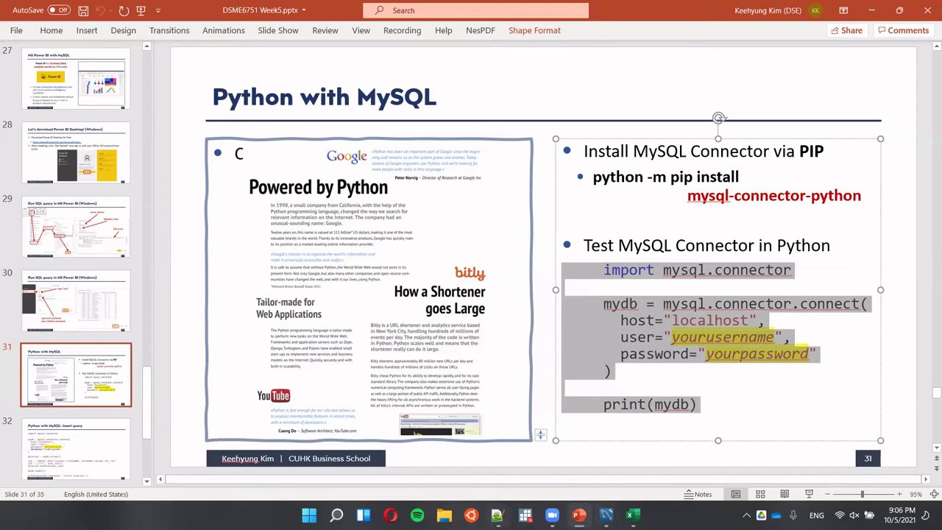
left_click(497, 515)
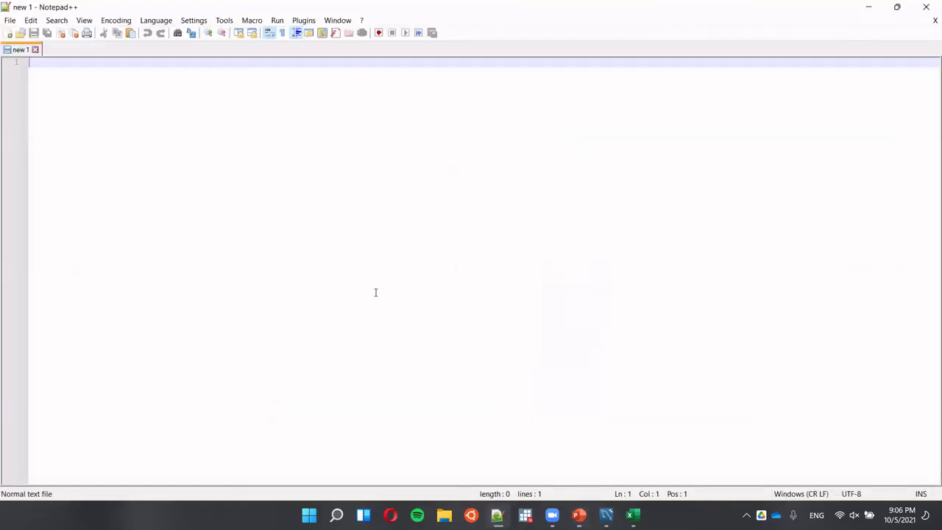
Paste the connection code and split the mydb statement and host argument onto their own lines.
key("ctrl+v")
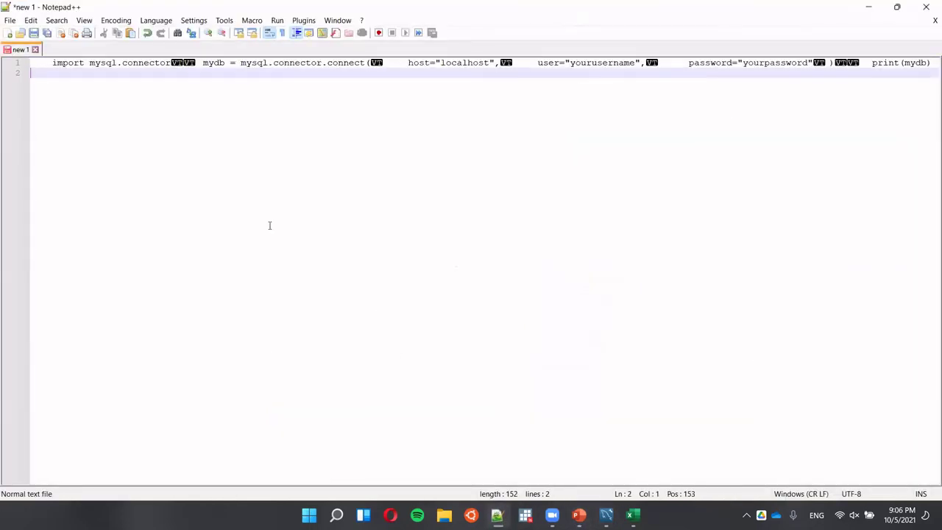
left_click(203, 63)
key("BackSpace")
key("BackSpace")
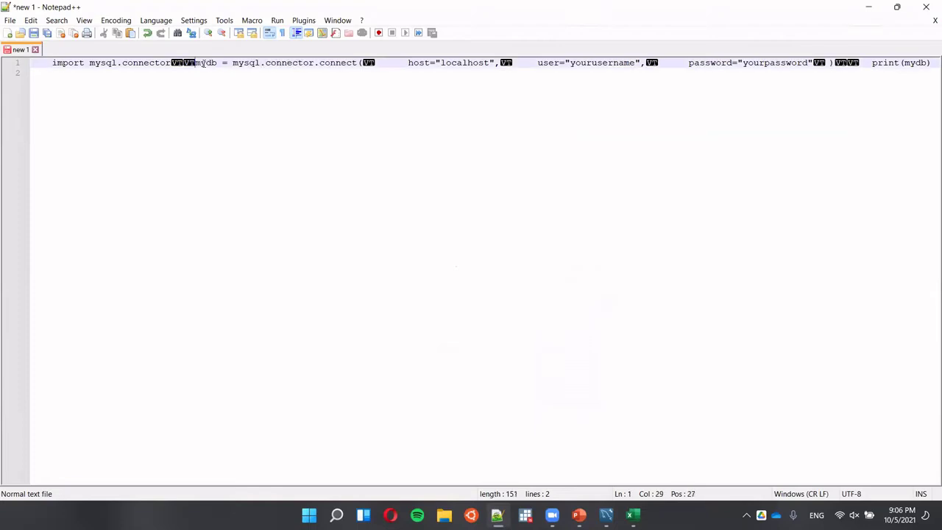
key("Return")
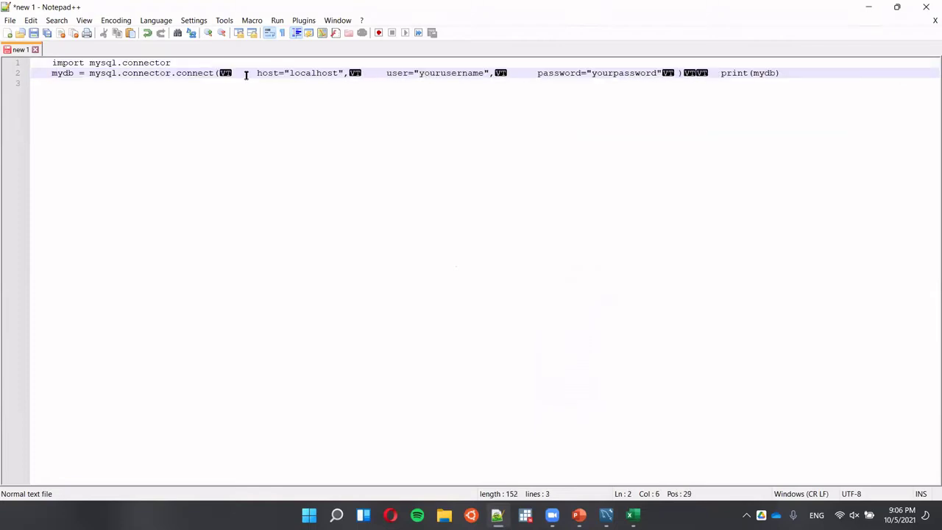
left_click(252, 73)
key("Left")
key("Left")
key("Left")
key("BackSpace")
key("Return")
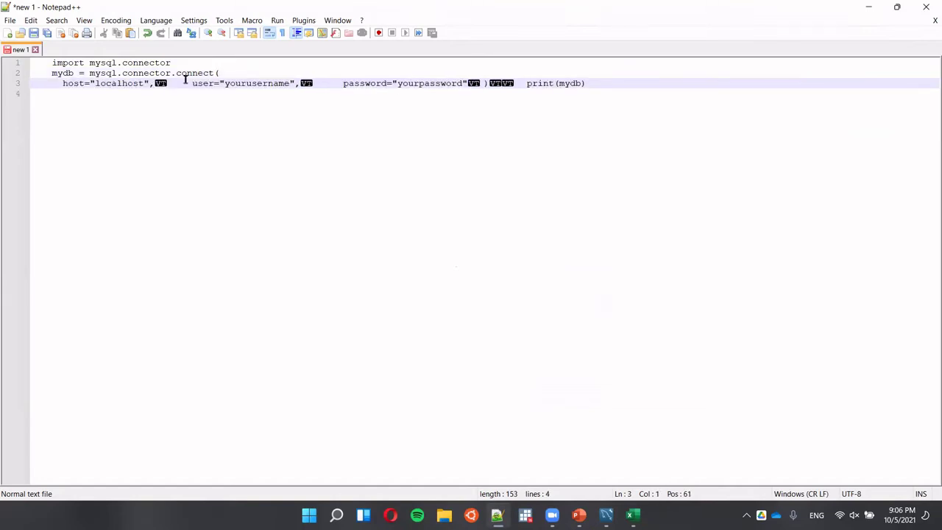
Remove remaining control characters, putting user, password, closing parenthesis and print(mydb) on separate lines.
left_click(175, 83)
key("Left")
key("Delete")
key("Return")
left_click(183, 93)
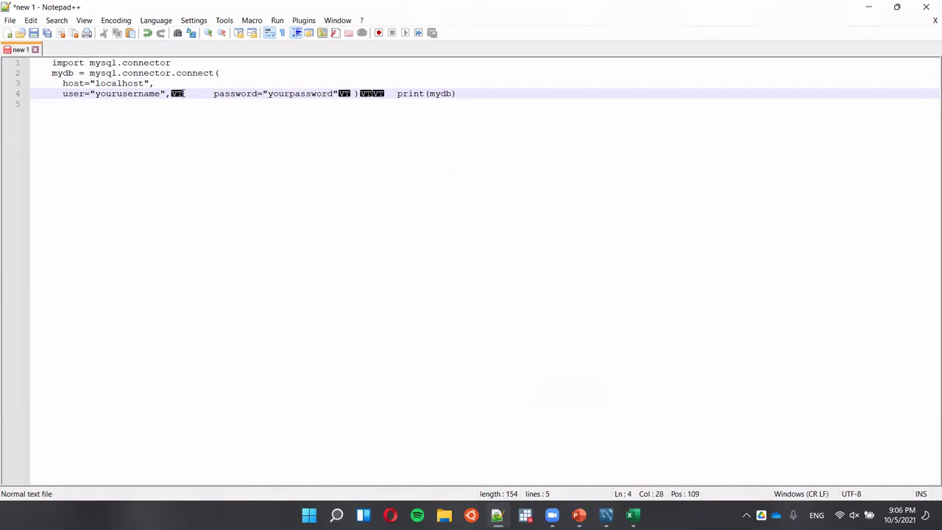
key("BackSpace")
key("Return")
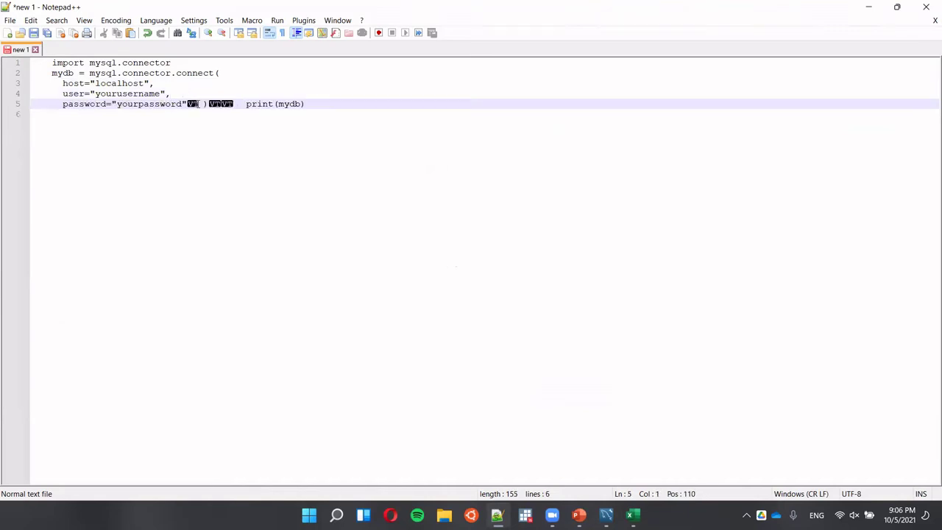
key("Right")
key("Right")
key("Right")
key("Right")
key("Right")
key("Right")
key("Right")
key("Right")
key("Right")
key("Right")
key("Right")
key("Right")
key("Right")
key("Right")
key("Right")
key("Right")
key("Right")
key("Right")
key("Right")
key("Right")
key("Return")
key("Right")
key("Right")
key("Right")
key("Right")
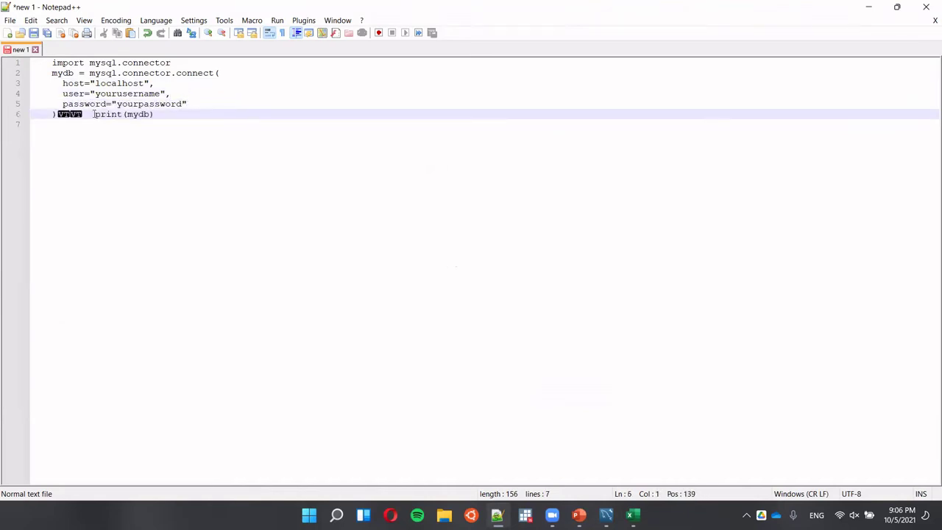
key("BackSpace")
key("BackSpace")
key("Return")
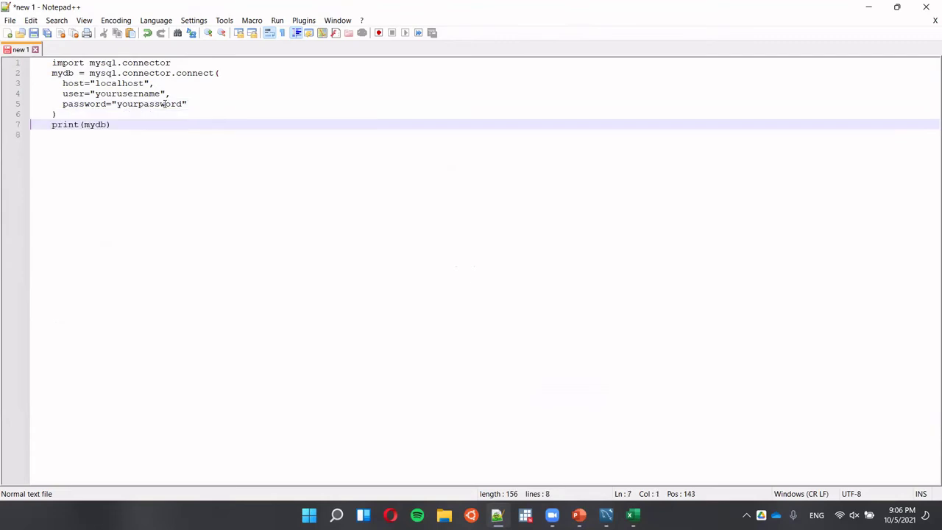
Select all the code lines and remove their leading indentation.
key("Up")
key("Up")
key("Up")
key("Up")
key("Up")
key("Up")
key("shift+Down")
key("shift+Down")
key("shift+Down")
key("shift+Down")
key("shift+Down")
key("shift+Down")
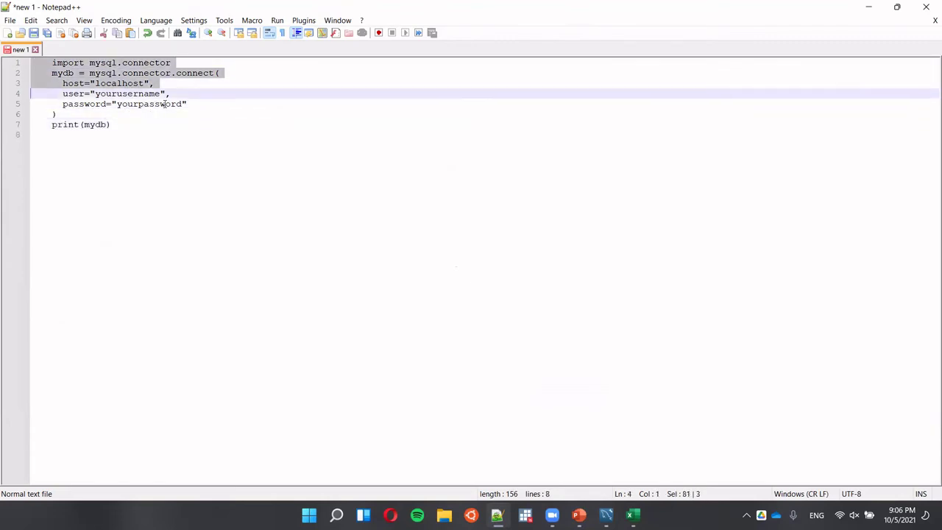
key("shift+Down")
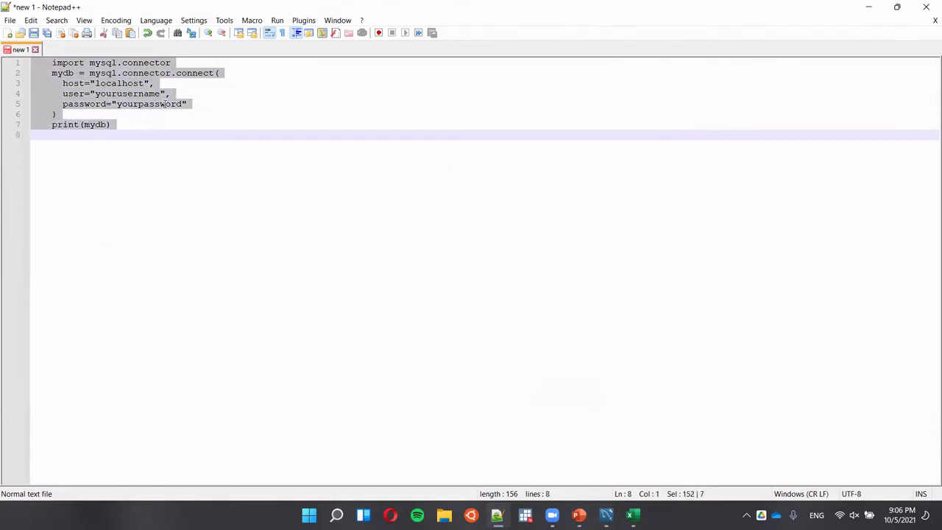
key("shift+Tab")
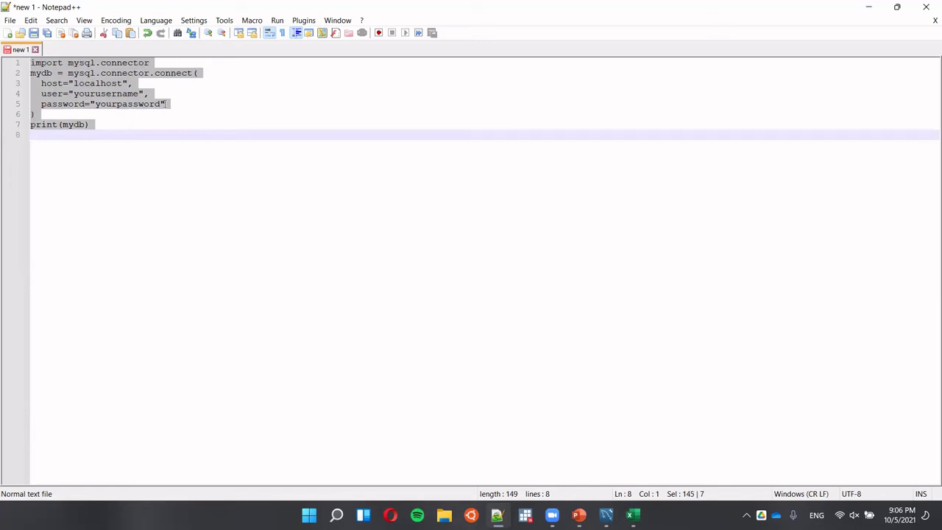
Save the code to the Desktop as py_connect_test.txt.
left_click(11, 20)
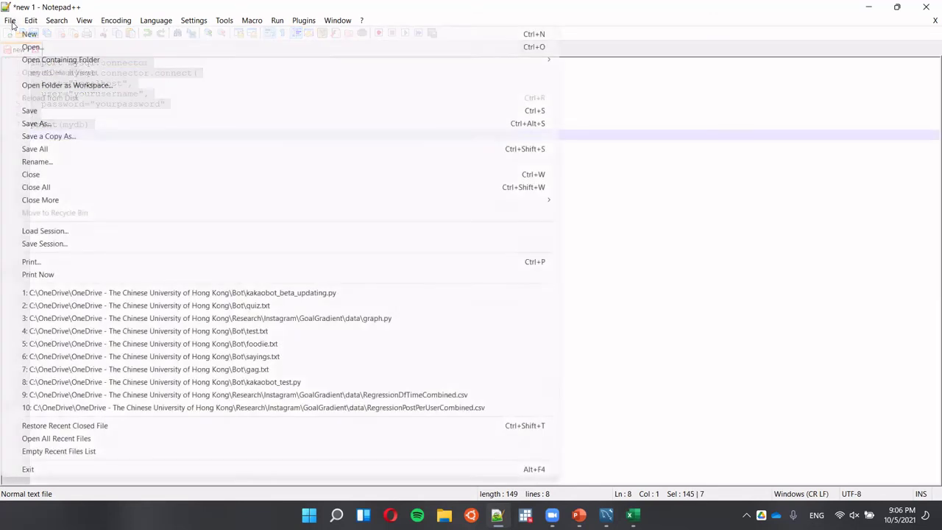
left_click(52, 123)
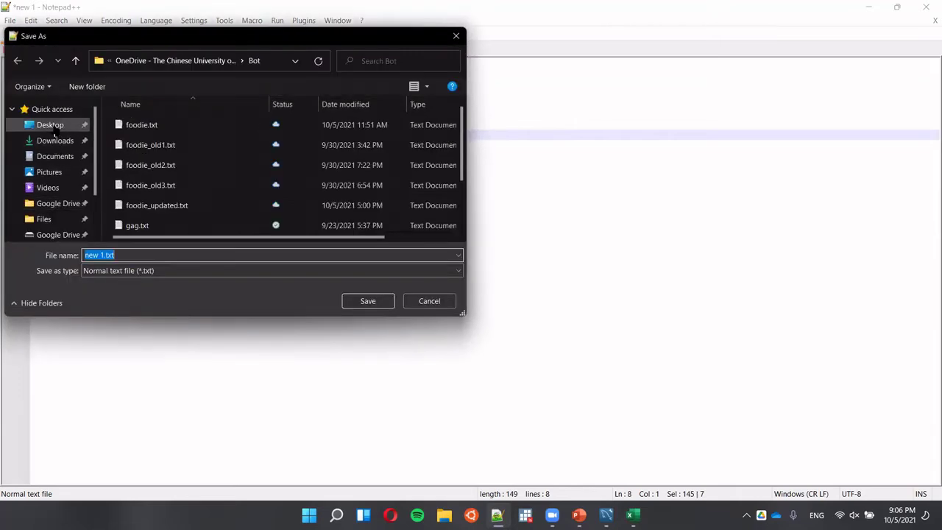
left_click(51, 127)
left_click(118, 255)
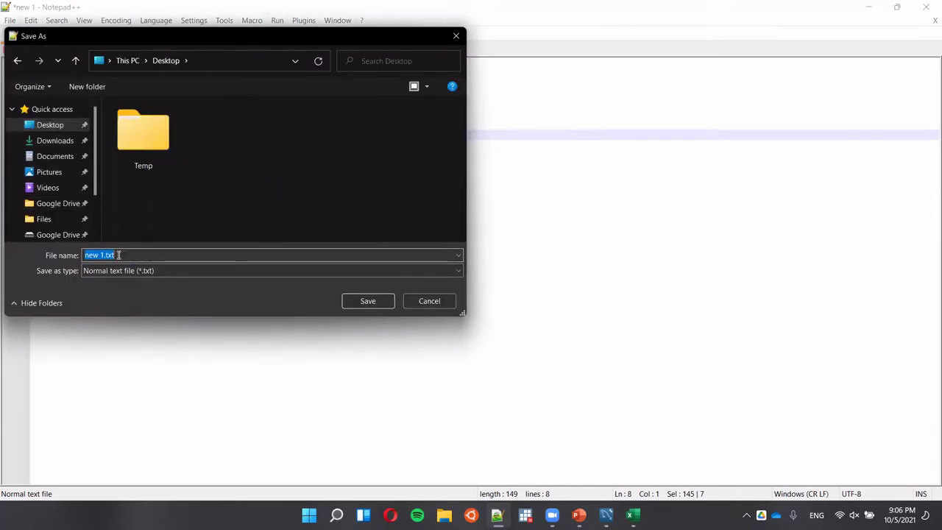
key("Home")
key("BackSpace")
key("BackSpace")
key("BackSpace")
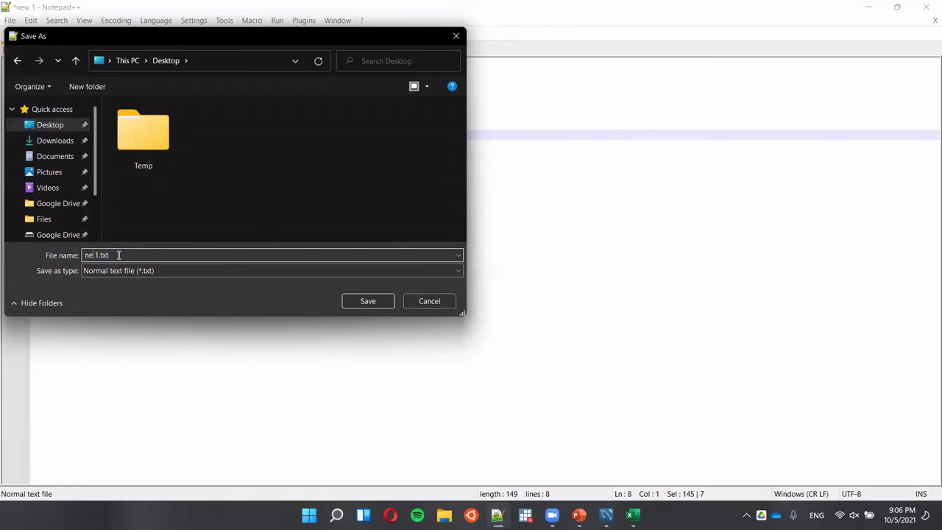
key("BackSpace")
type("py_conve")
key("BackSpace")
key("BackSpace")
key("BackSpace")
type("nnect_test")
key("Return")
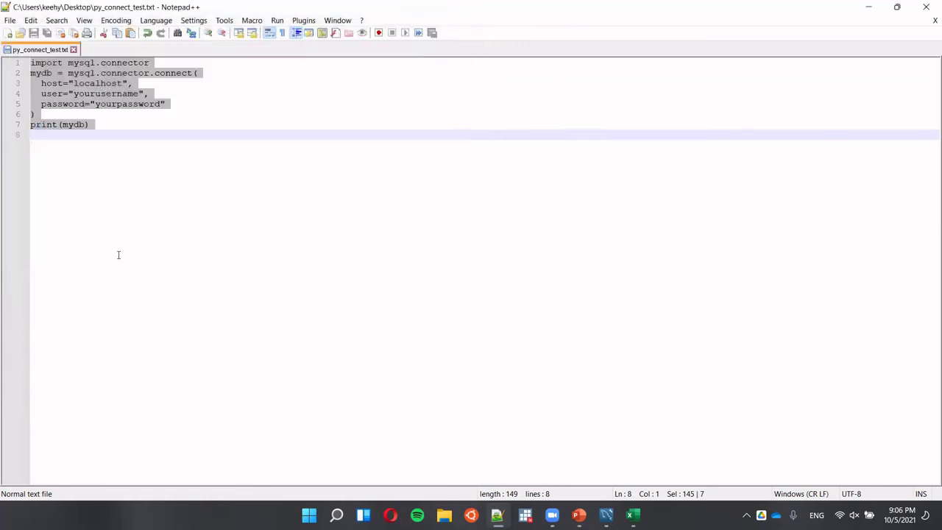
Save it again with the .py extension as py_connect_test.py.
left_click(10, 20)
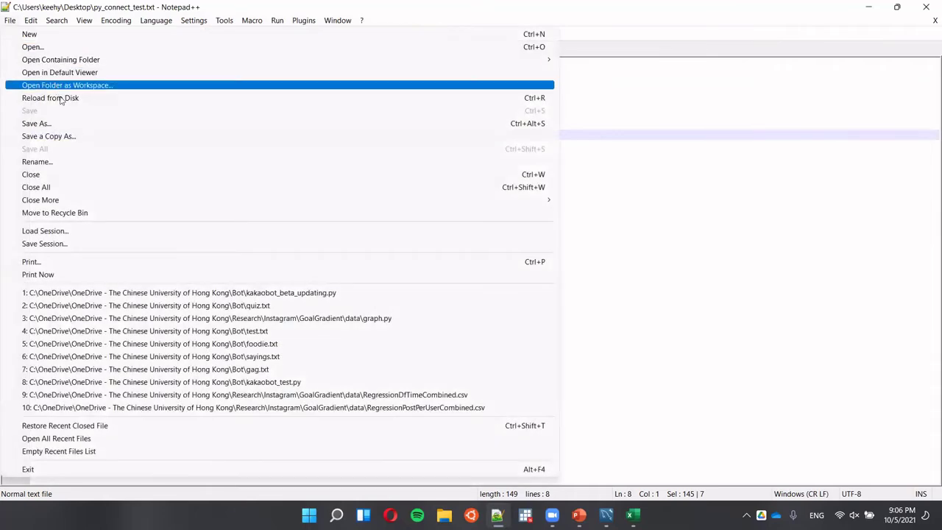
left_click(57, 125)
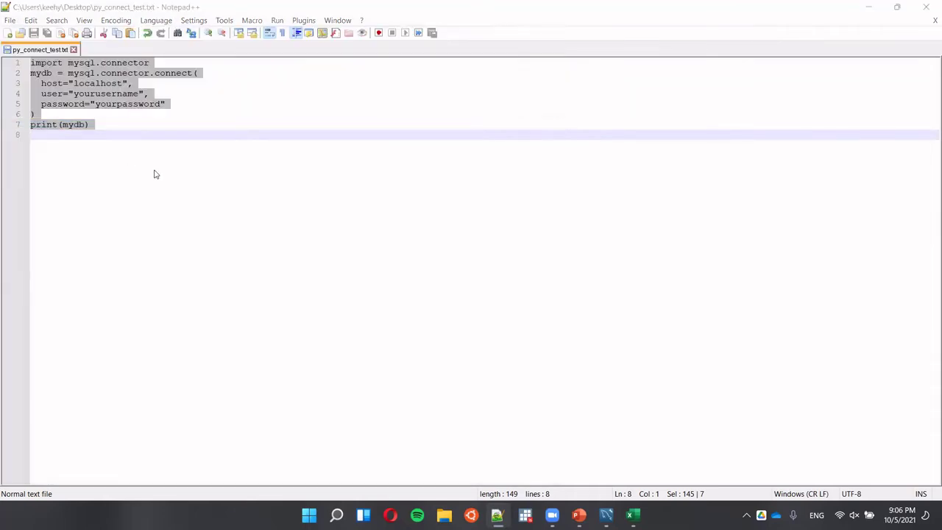
left_click(161, 254)
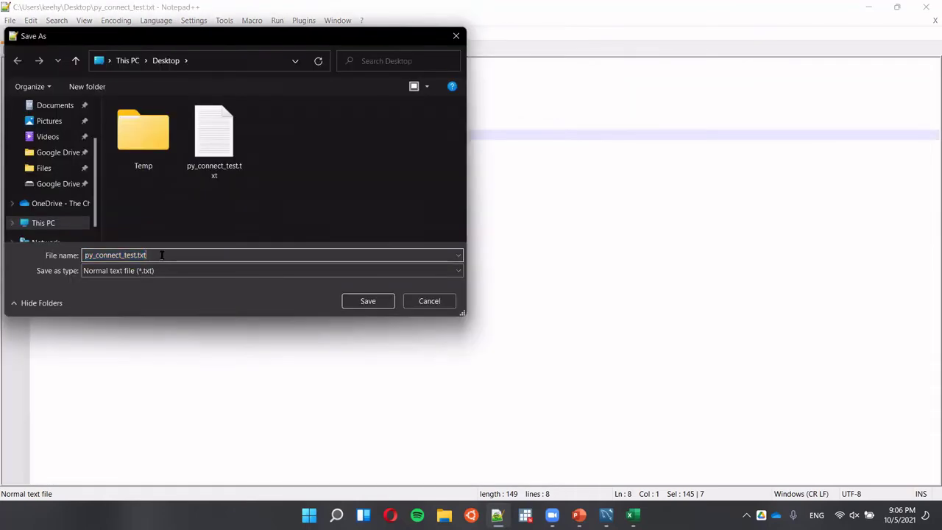
key("BackSpace")
key("BackSpace")
key("BackSpace")
type("py")
key("Return")
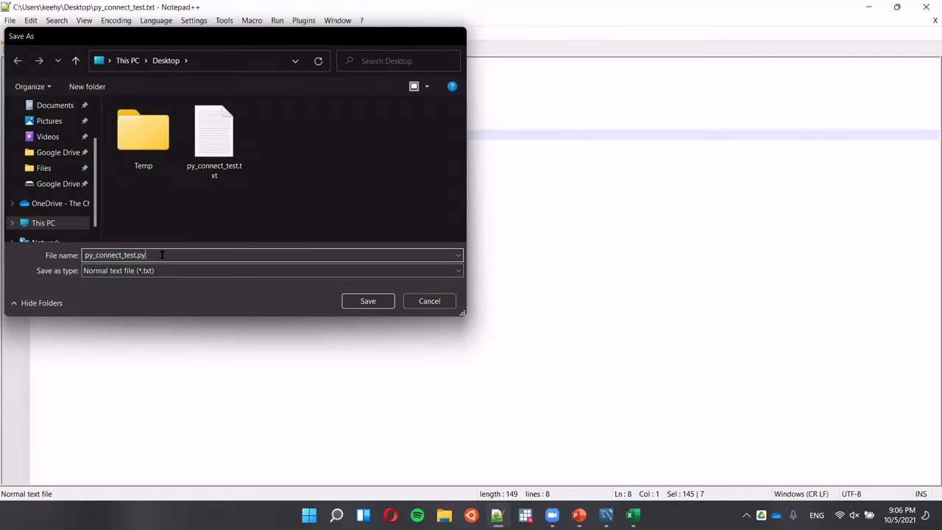
left_click(162, 254)
scroll(162, 255, "up", 6)
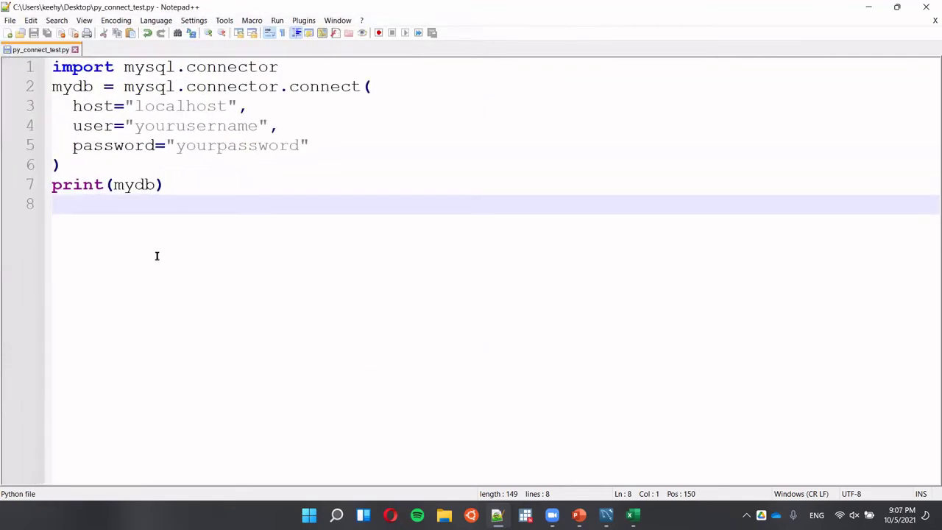
Launch Command Prompt and move its window so the code stays visible.
scroll(162, 255, "up", 2)
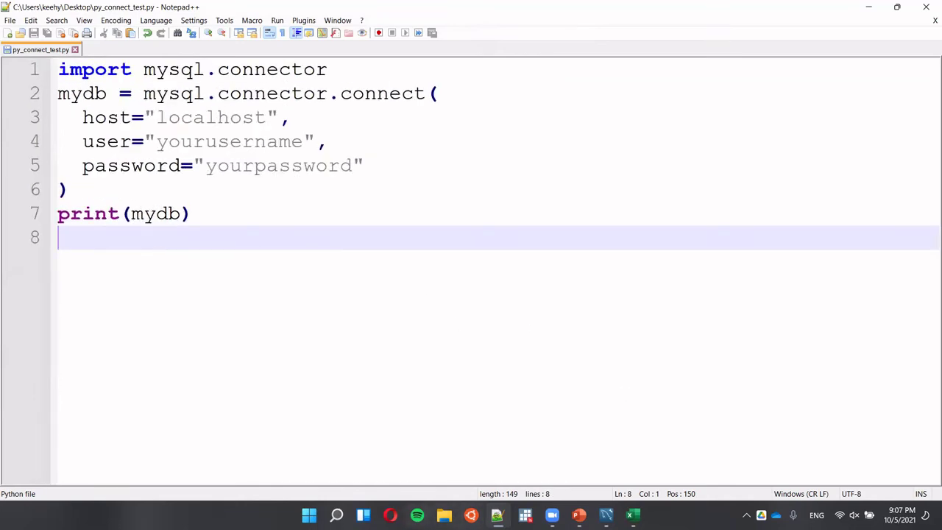
mouse_move(552, 515)
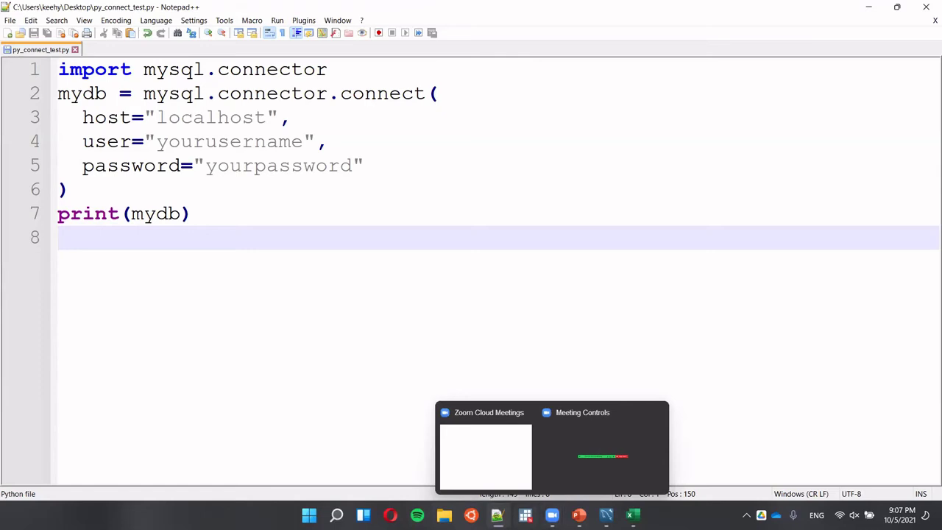
key("super")
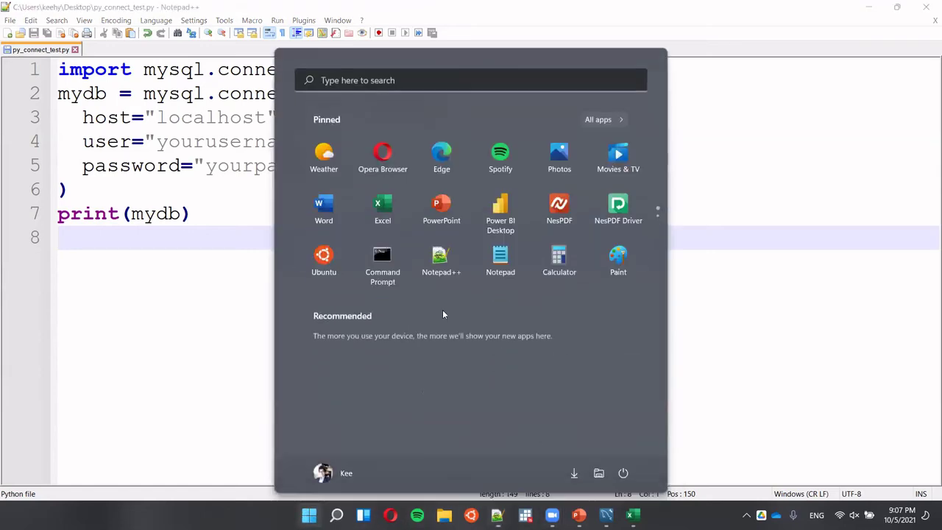
left_click(383, 262)
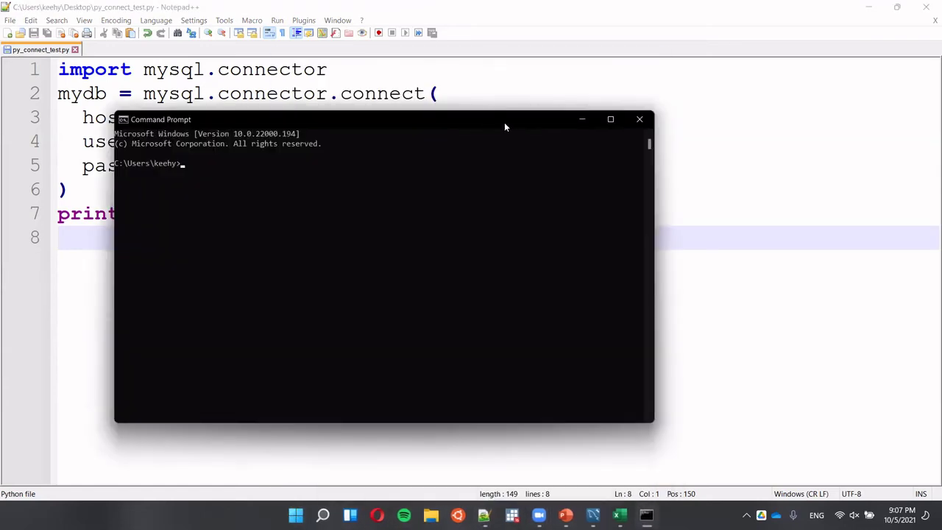
left_click_drag(505, 123, 706, 197)
Change to the Desktop folder and run python py_connect_test.py.
type("cd Desktop")
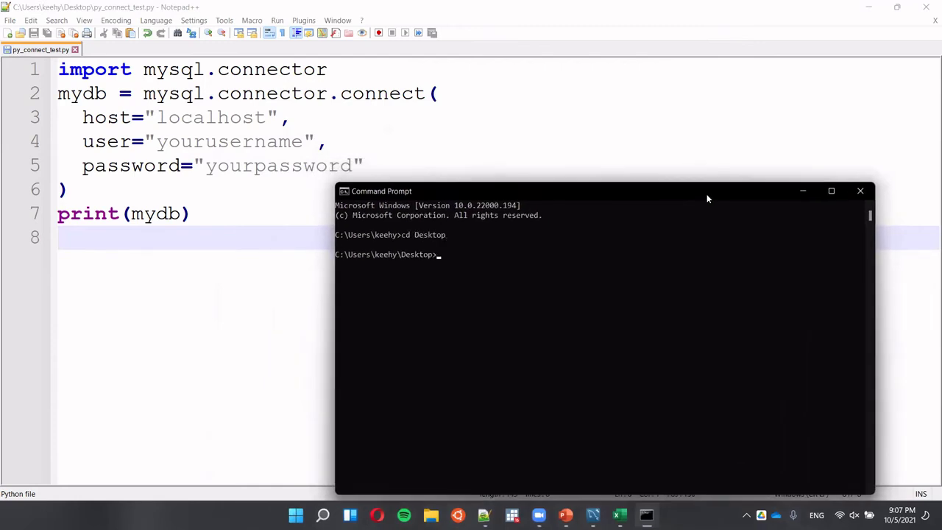
type("python py")
key("Tab")
key("Return")
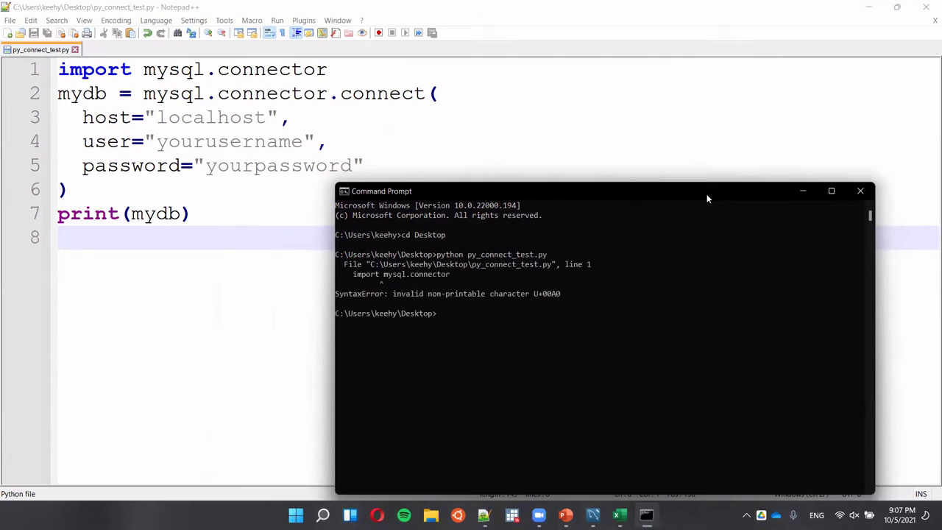
scroll(163, 89, "down", 1)
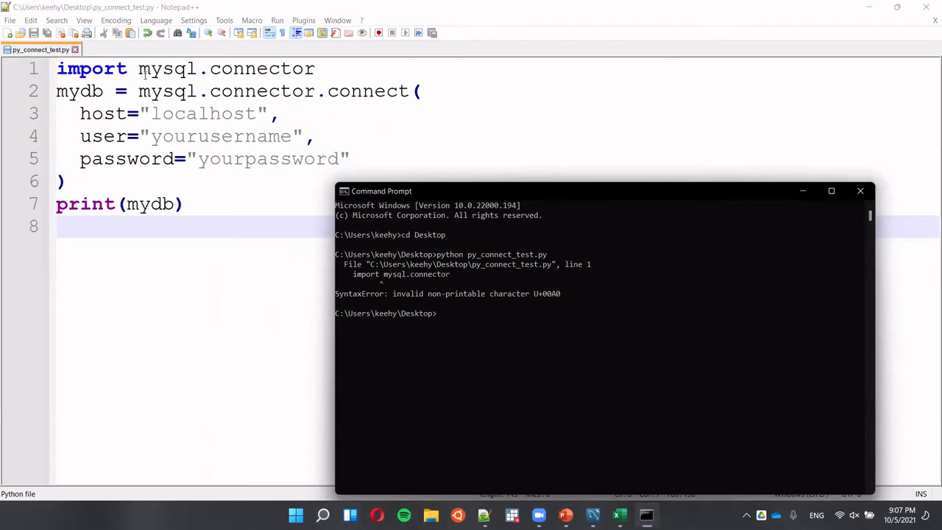
Replace the suspect space after 'import' on line 1, save, and rerun the script.
left_click(140, 68)
key("BackSpace")
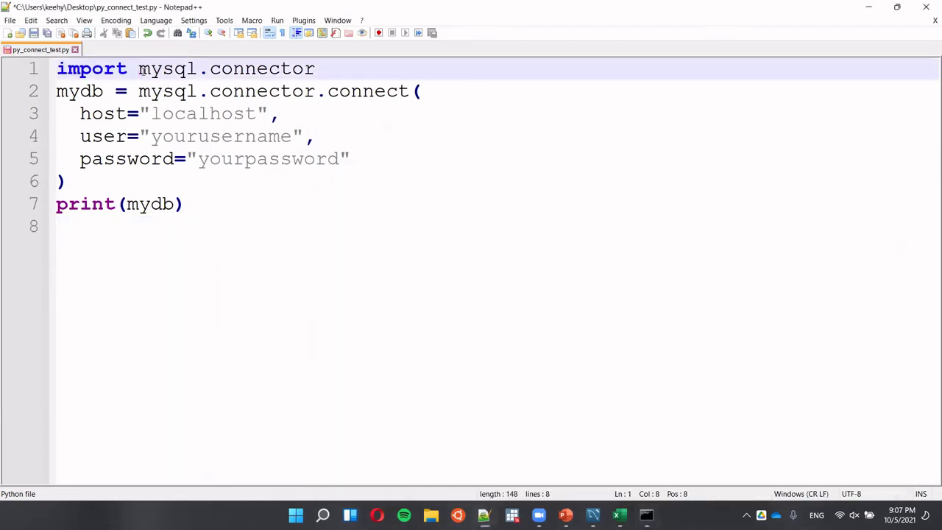
key("alt+Tab")
left_click(300, 171)
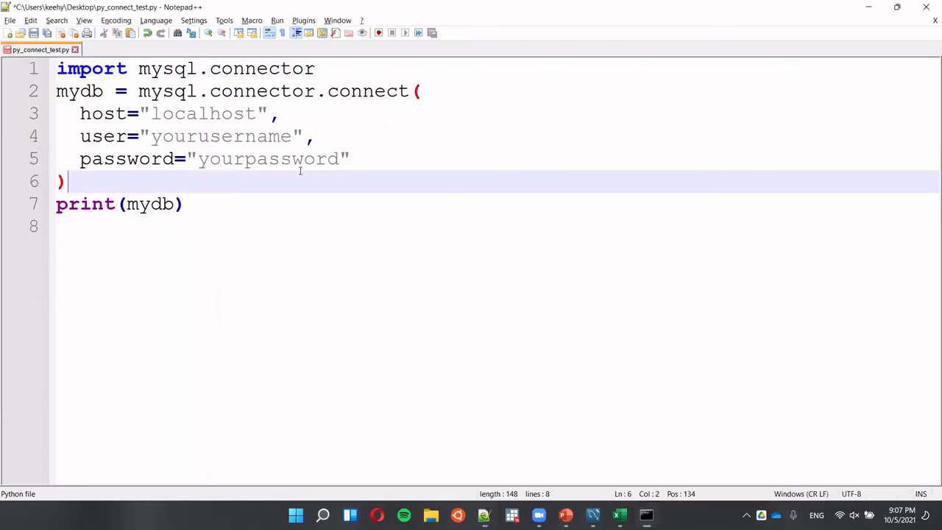
key("ctrl+s")
key("alt+Tab")
key("Up")
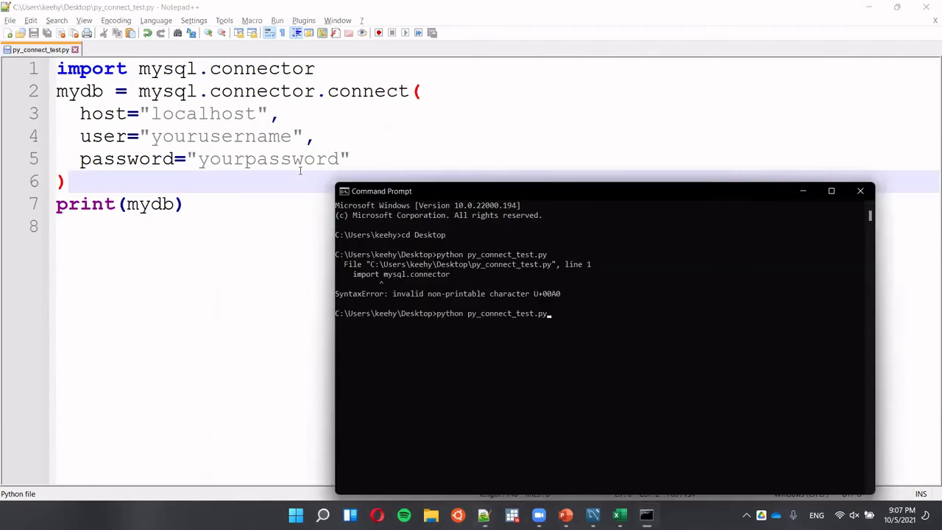
key("Return")
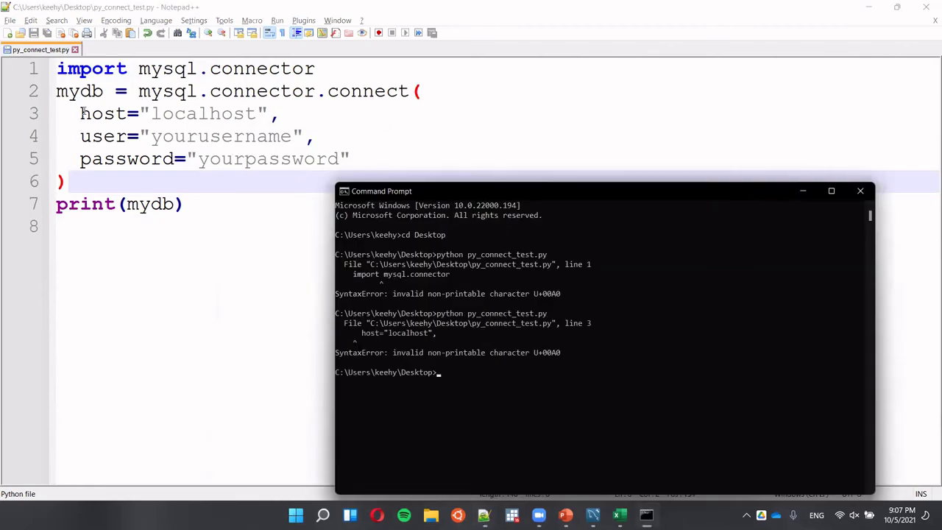
Redo the indentation of the host, user and password lines, then rerun the script.
left_click(83, 112)
key("BackSpace")
key("BackSpace")
key("Tab")
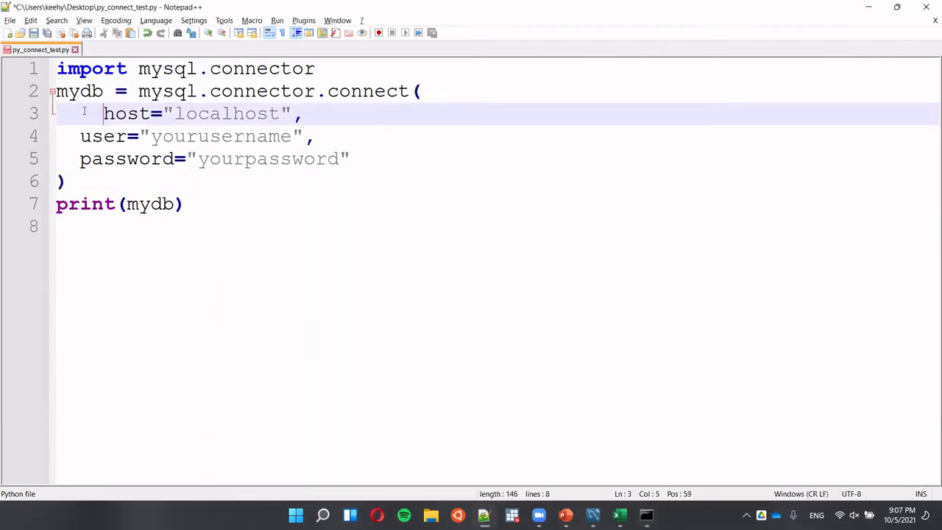
key("Down")
key("Home")
key("BackSpace")
key("BackSpace")
key("BackSpace")
key("Return")
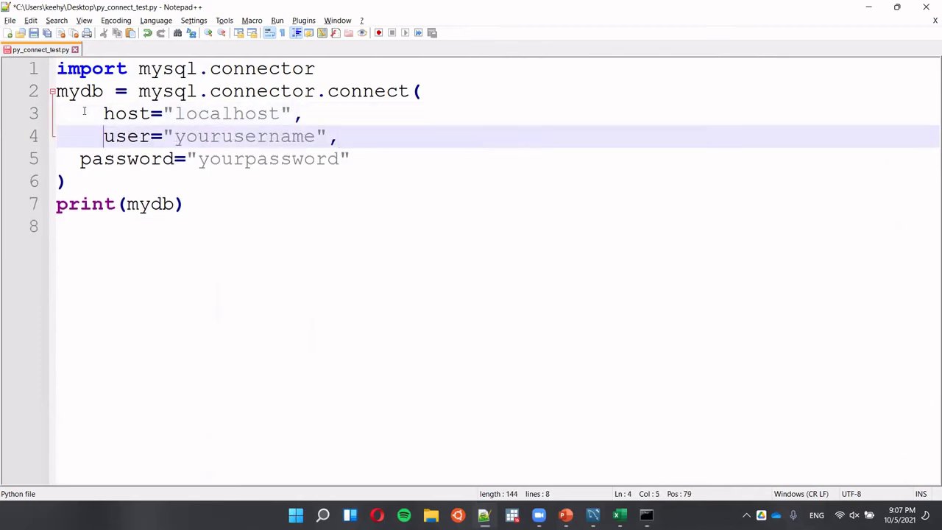
key("Down")
key("Home")
key("BackSpace")
key("BackSpace")
key("Tab")
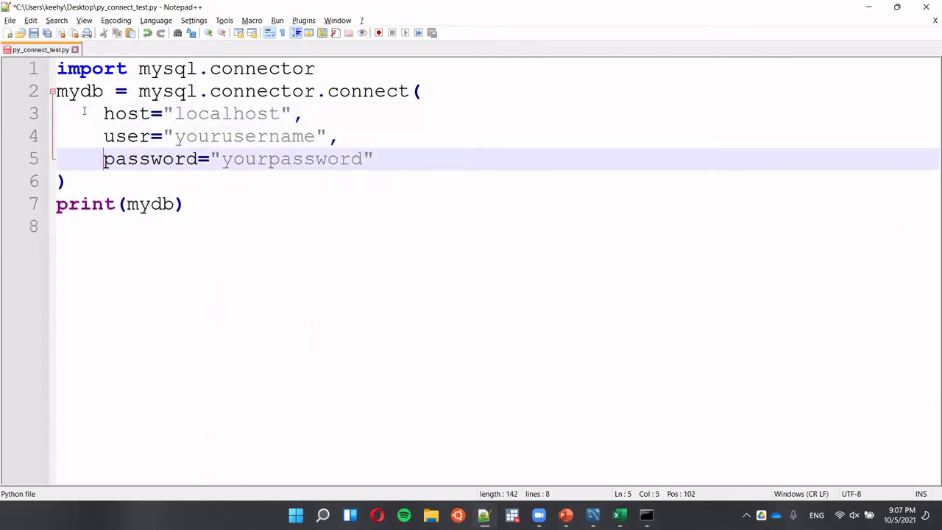
key("alt+Tab")
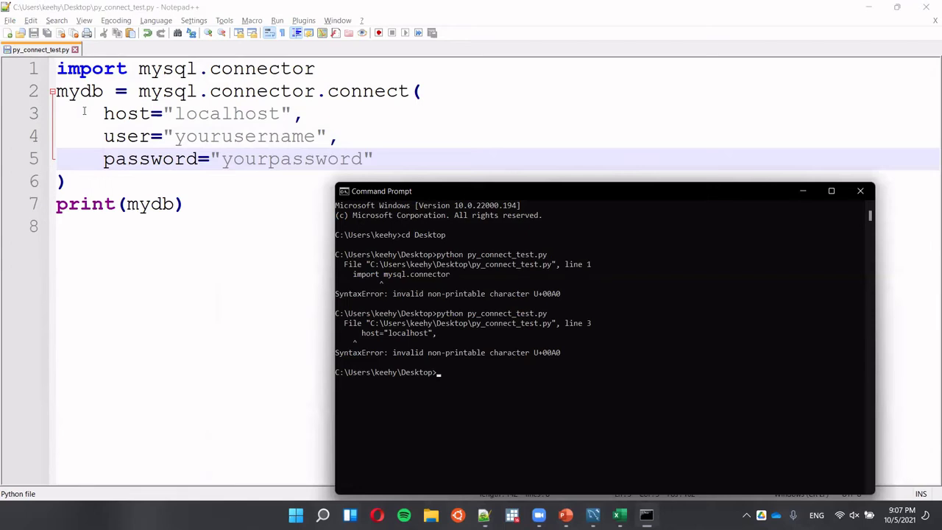
key("Up")
key("Return")
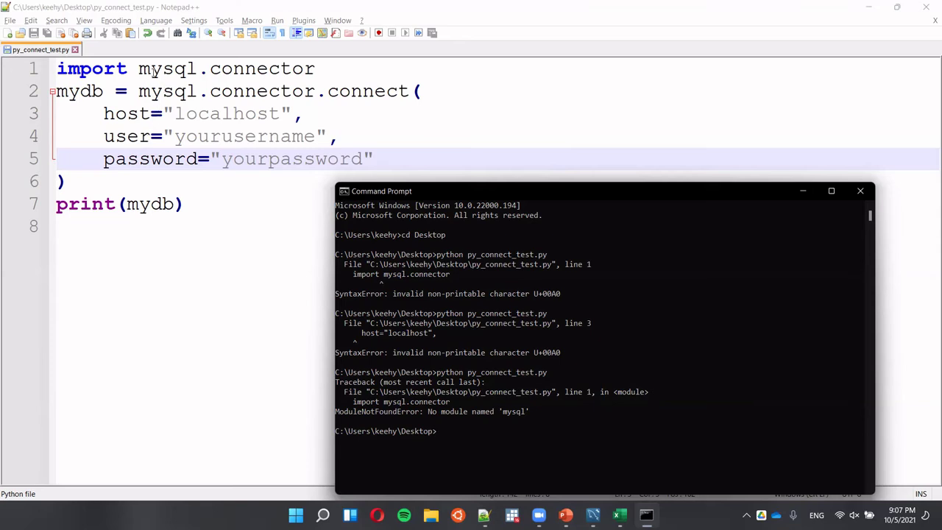
Remove the stray space before 'mysql' on line 1, save, and rerun, reaching ModuleNotFoundError.
left_click(146, 67)
key("Left")
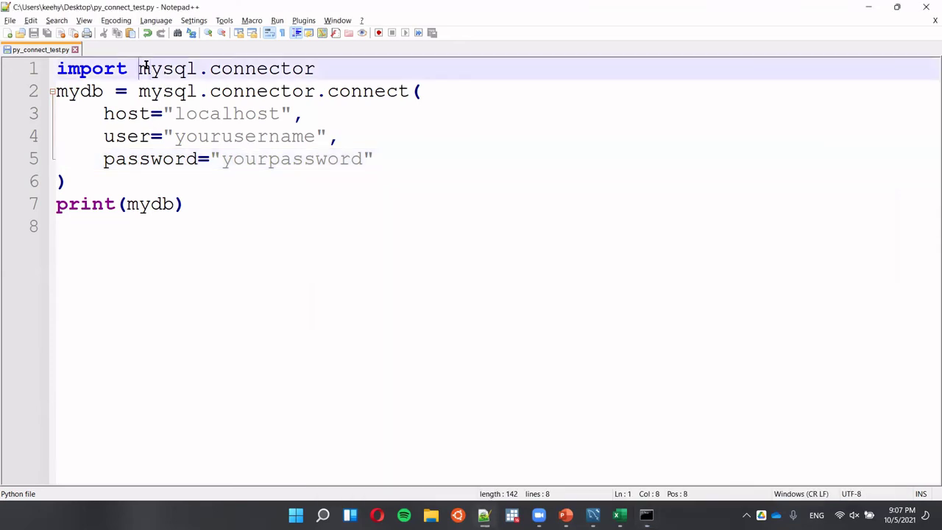
key("BackSpace")
key("ctrl+s")
key("alt+Tab")
key("Up")
key("Return")
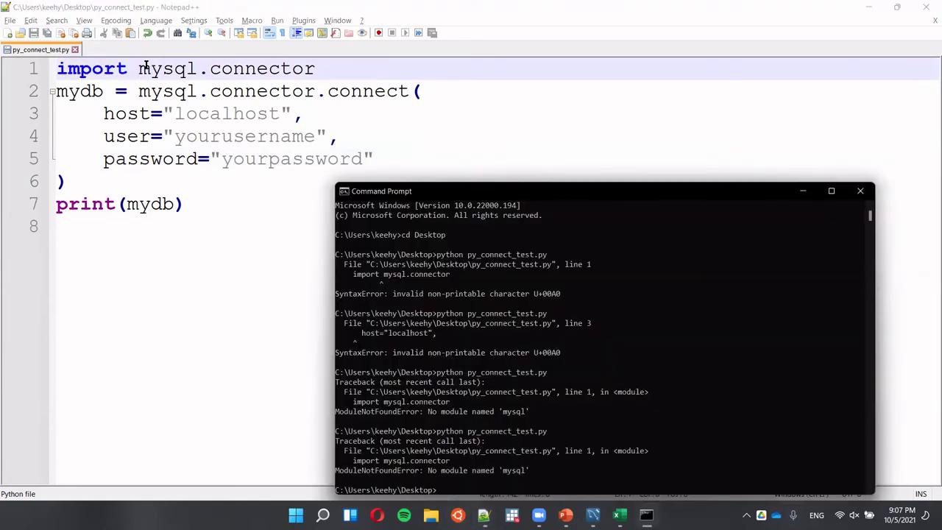
Copy the pip install command from the Python with MySQL slide.
key("alt+Tab")
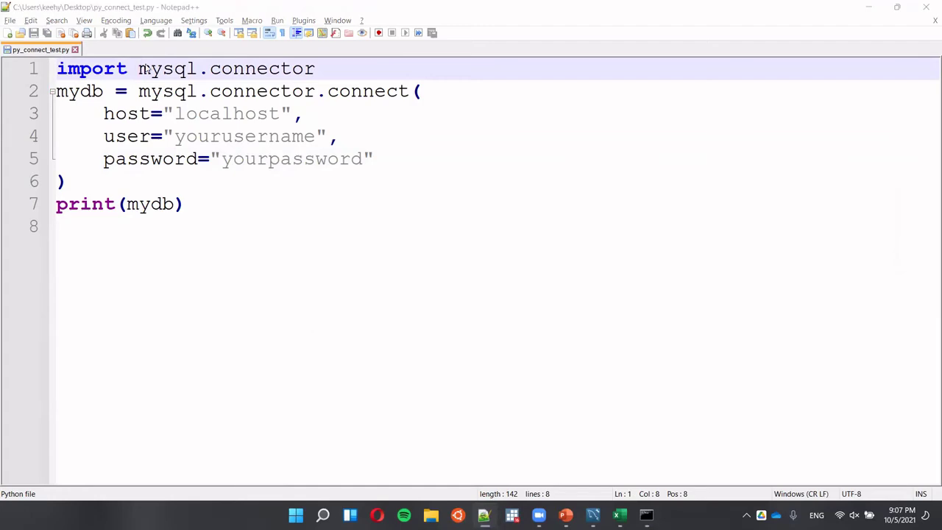
key("alt+Tab")
key("Tab")
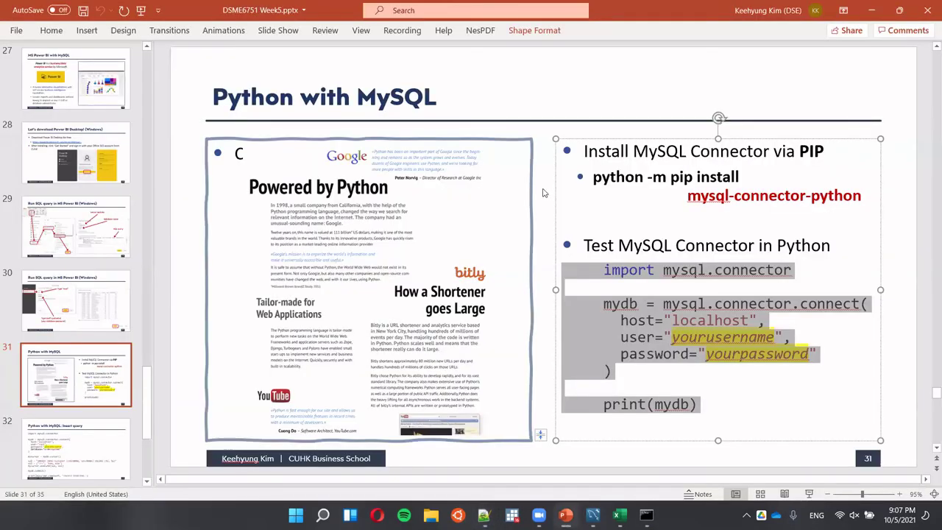
left_click_drag(594, 180, 772, 197)
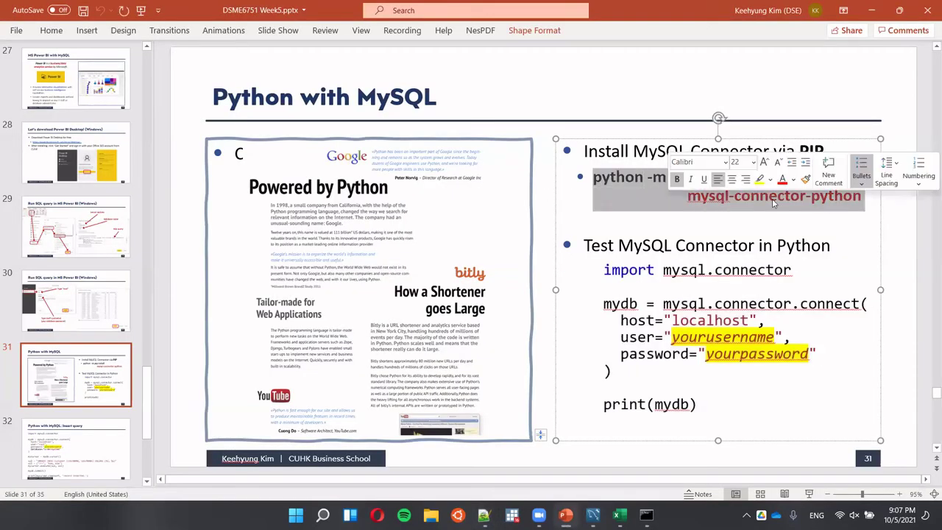
key("alt+Tab")
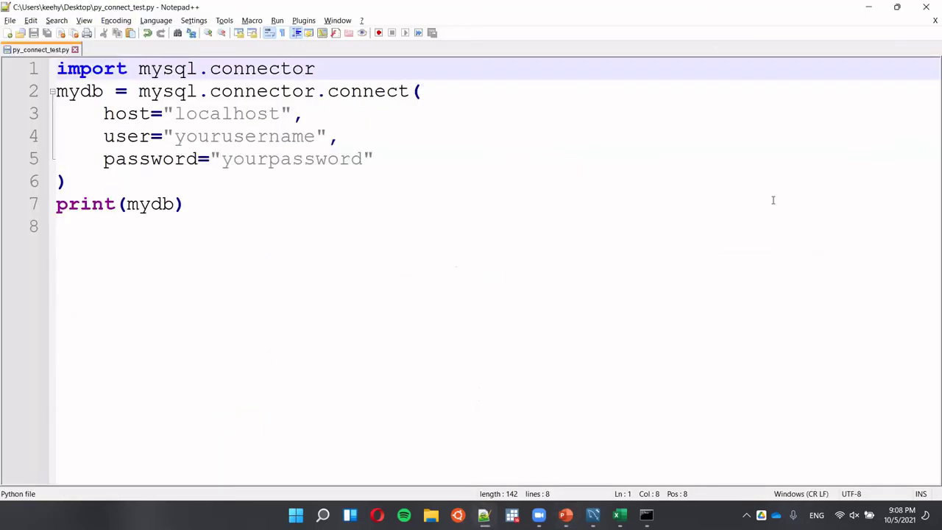
Run python -m pip install mysql-connector-python, then rerun py_connect_test.py.
key("alt+Tab")
key("Tab")
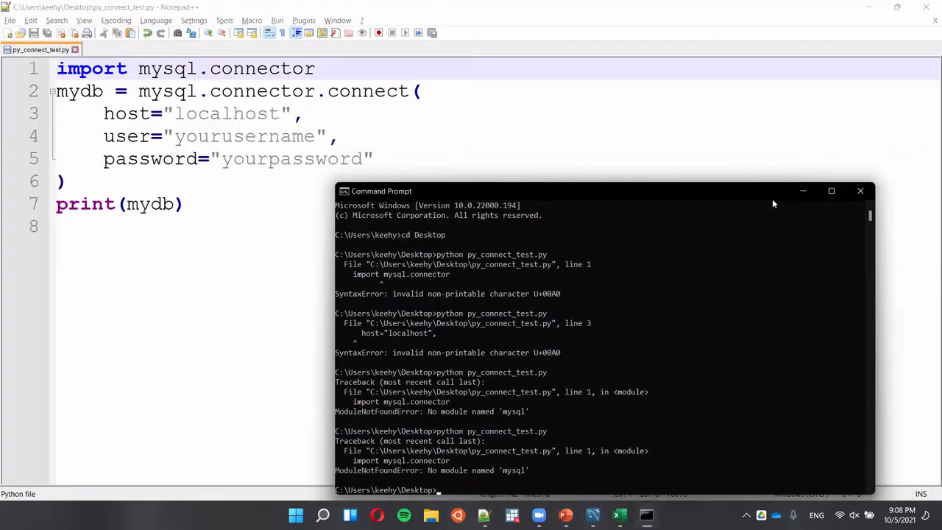
type("python -m pip install ^Kmysql-connector-python")
key("Return")
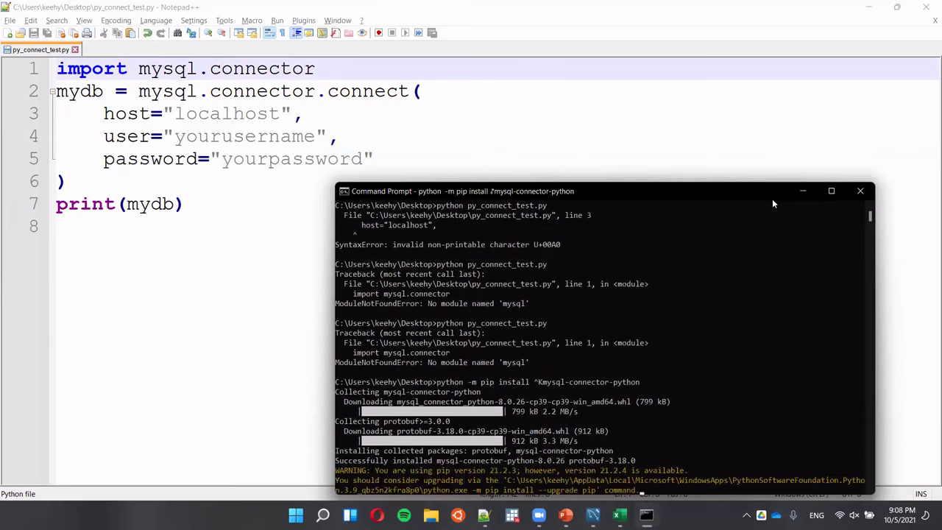
key("Up")
key("Up")
key("Return")
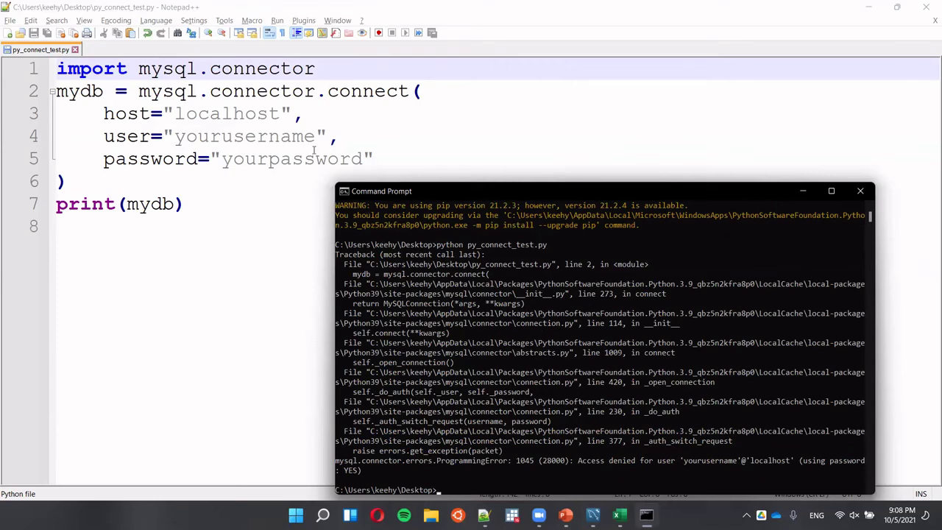
Replace yourusername with root and yourpassword with the database password, save, and rerun the test.
double_click(280, 139)
type("root")
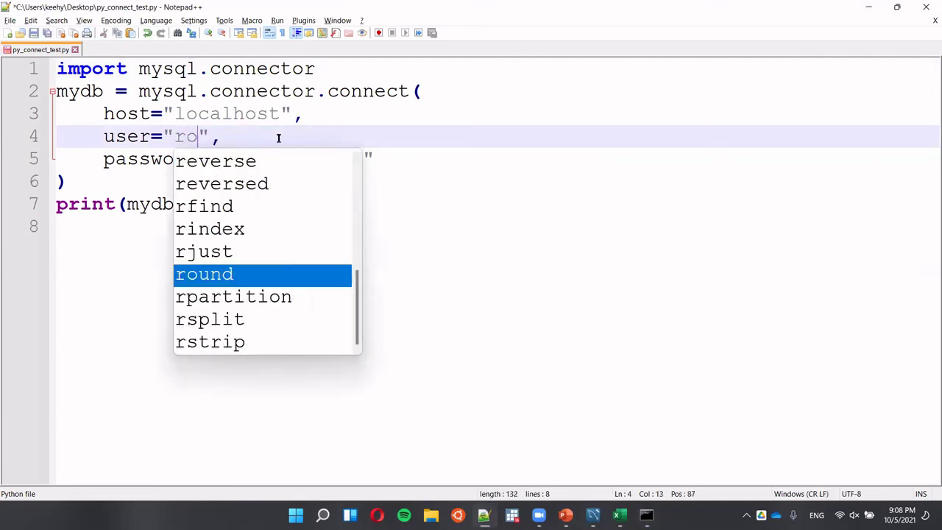
double_click(272, 163)
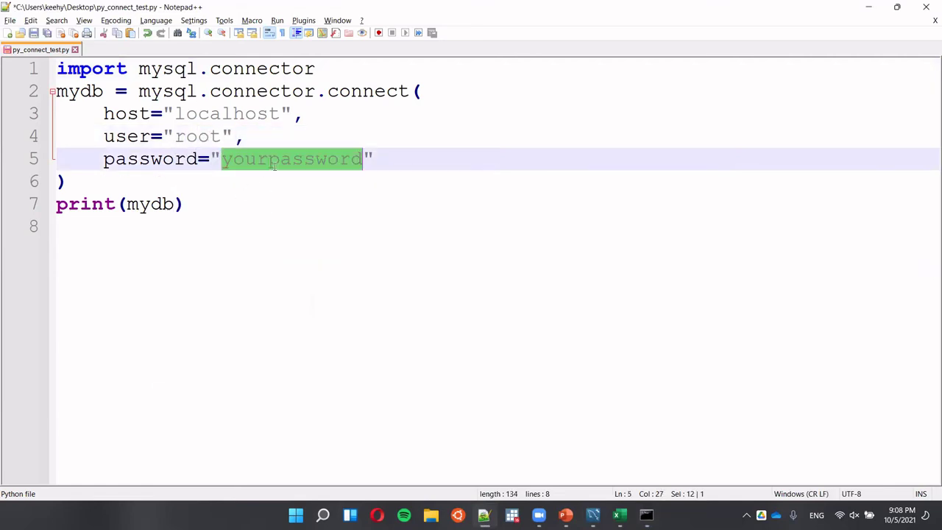
type("1234")
key("ctrl+s")
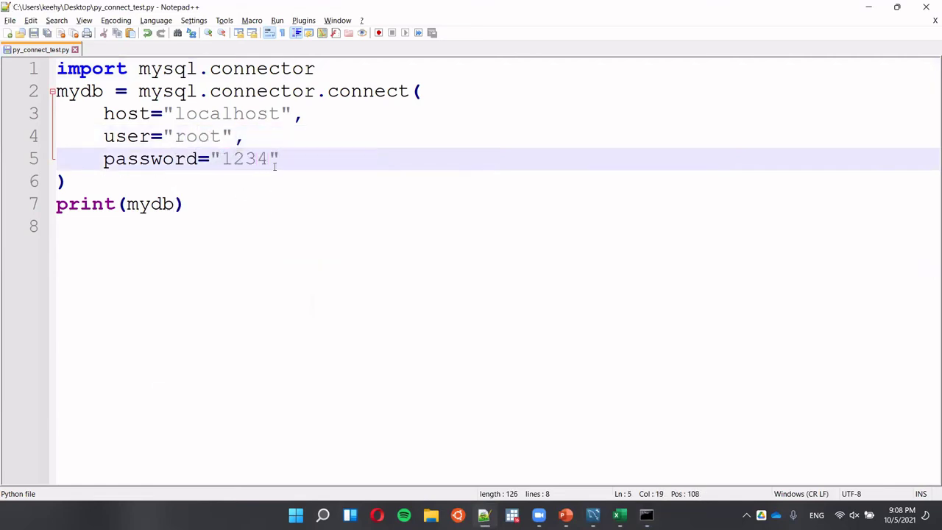
key("alt+Tab")
key("Up")
key("Return")
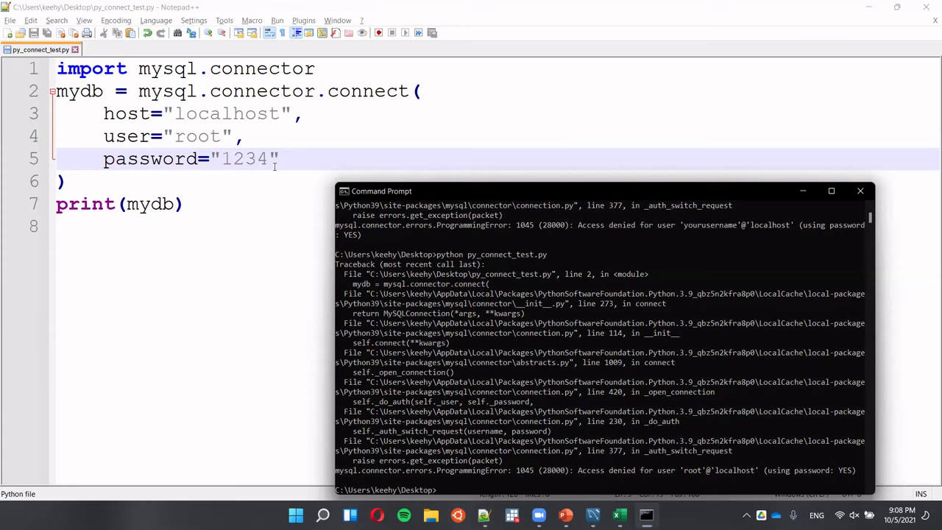
Cycle through the open windows to bring another program forward.
key("alt+Tab")
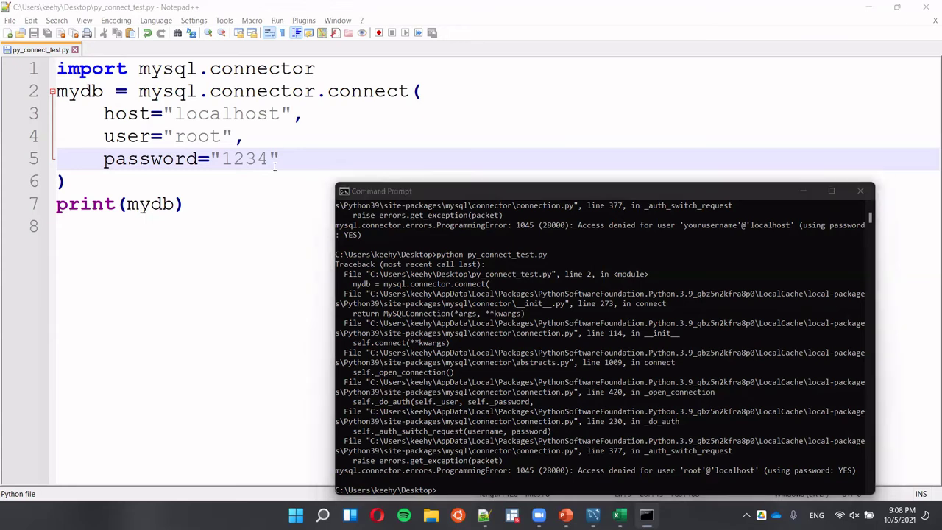
key("alt+Tab")
key("alt+Tab")
key("alt+Tab")
key("alt+Tab")
key("alt+Tab")
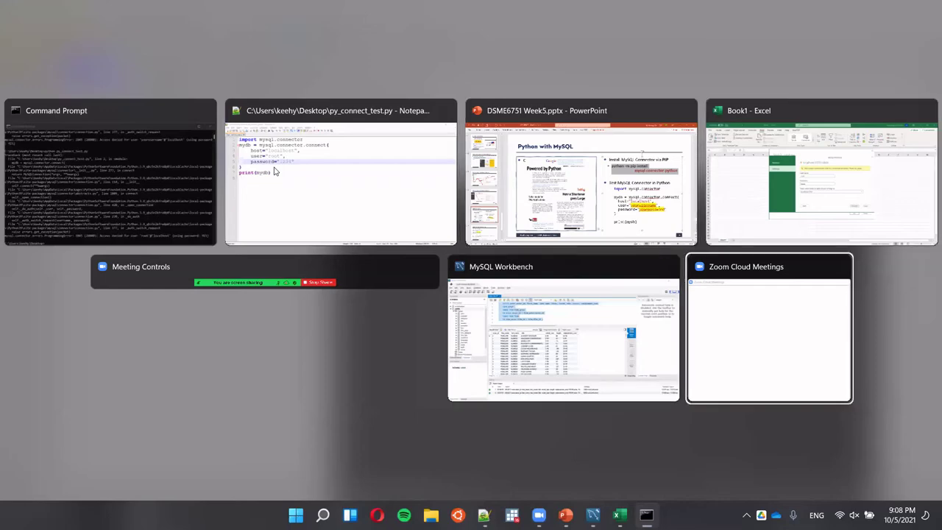
key("alt+Tab")
key("alt+Tab")
key("alt+Tab")
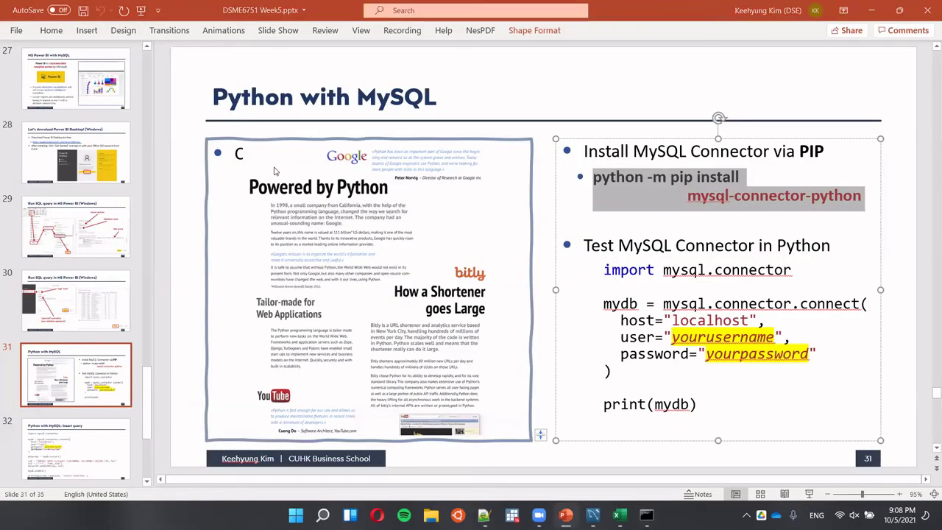
Briefly check the connection test's error output in Command Prompt, then return to PowerPoint's slide 31.
key("alt+Tab")
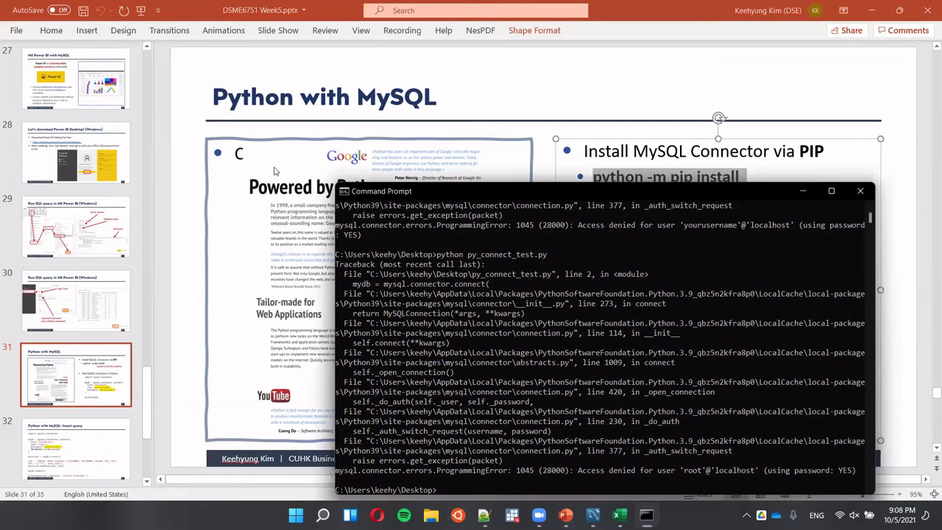
key("ctrl")
key("ctrl")
key("alt+Tab")
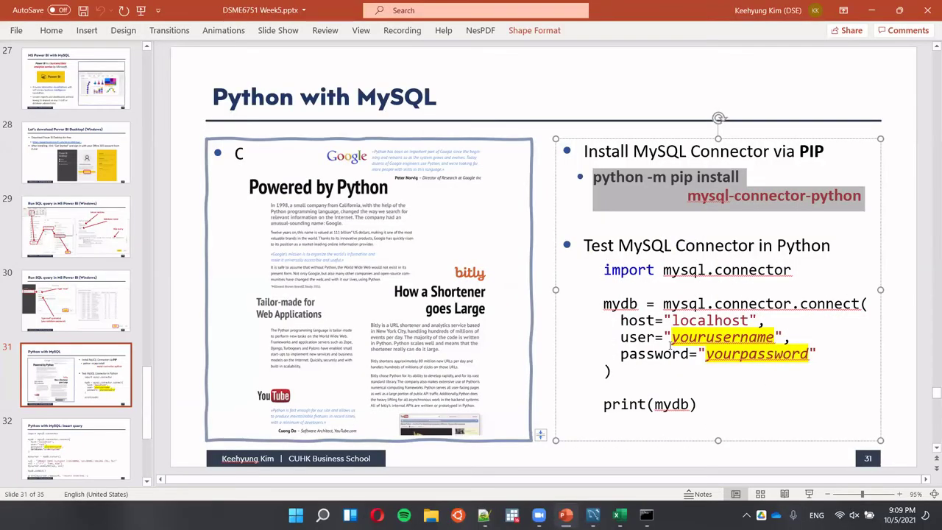
left_click(109, 434)
scroll(81, 331, "down", 3)
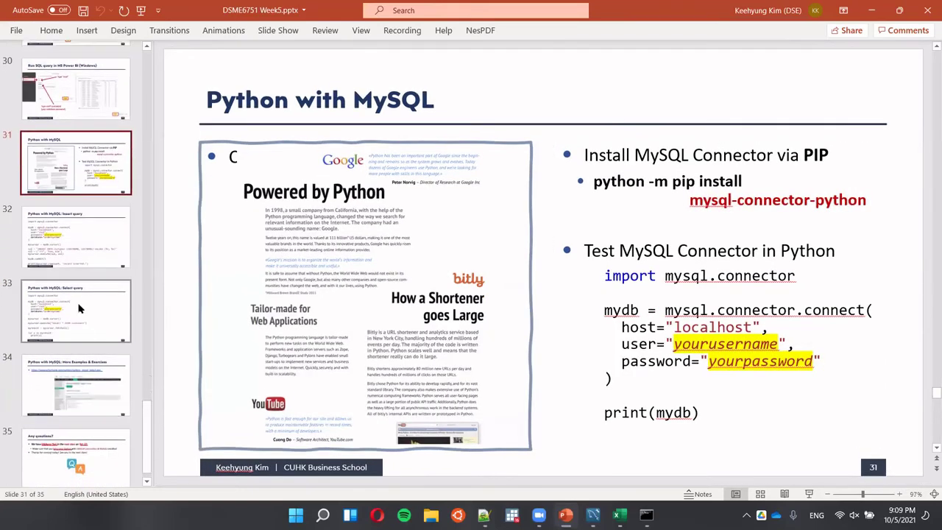
Show slide 32, 'Python with MySQL: Insert query', with the customer-insert and commit code.
left_click(72, 231)
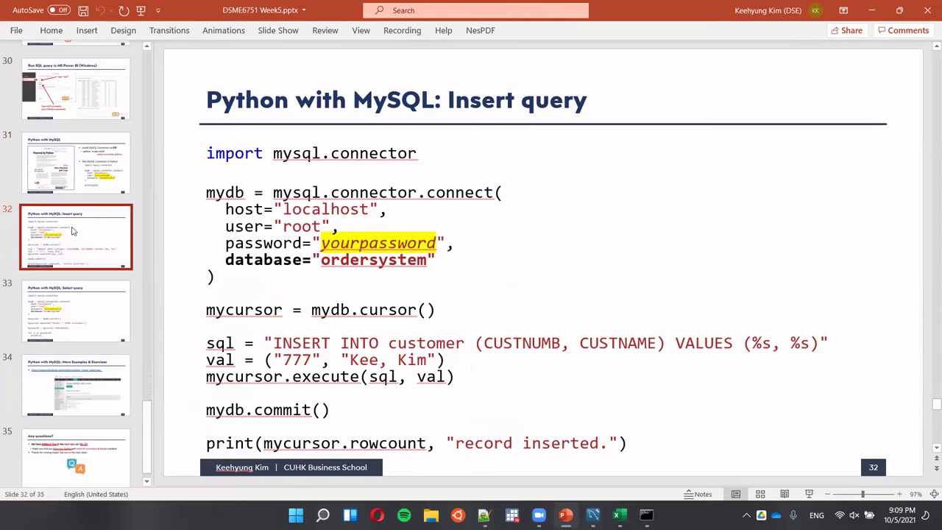
key("ctrl")
key("ctrl")
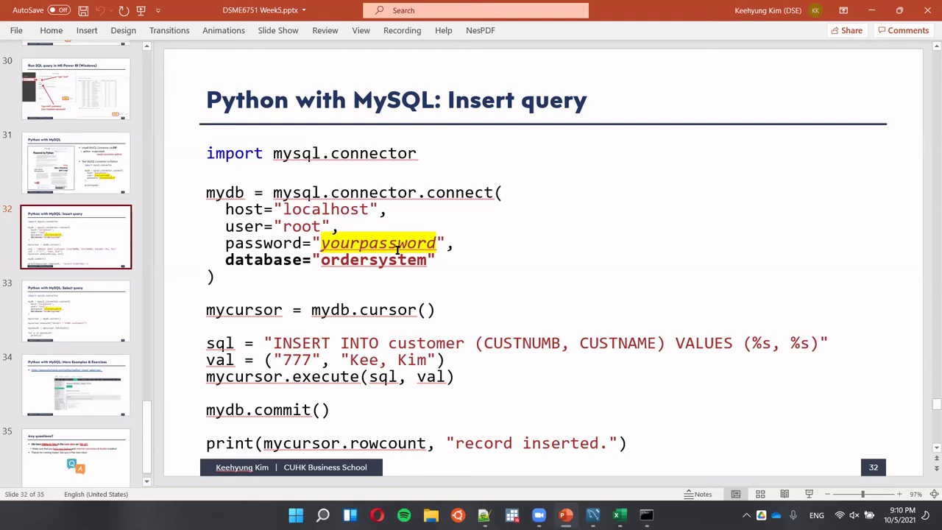
key("ctrl")
key("ctrl")
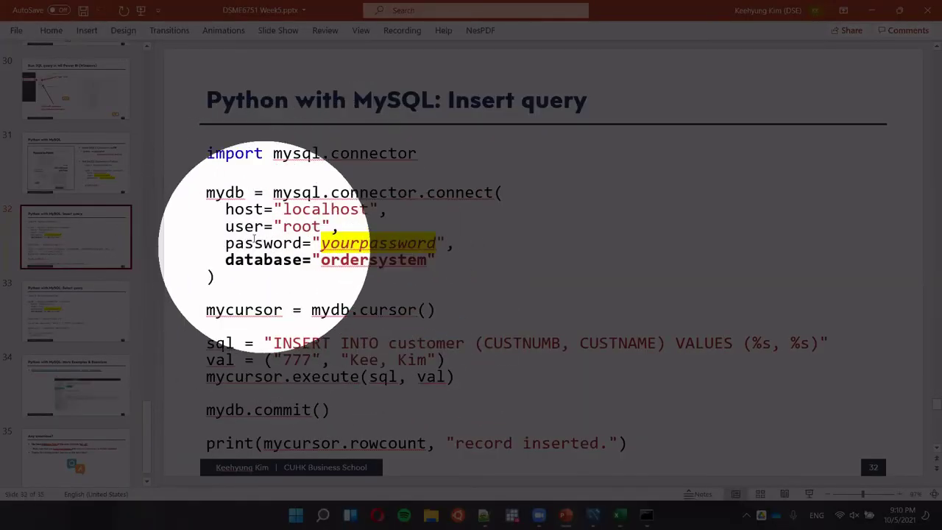
key("ctrl")
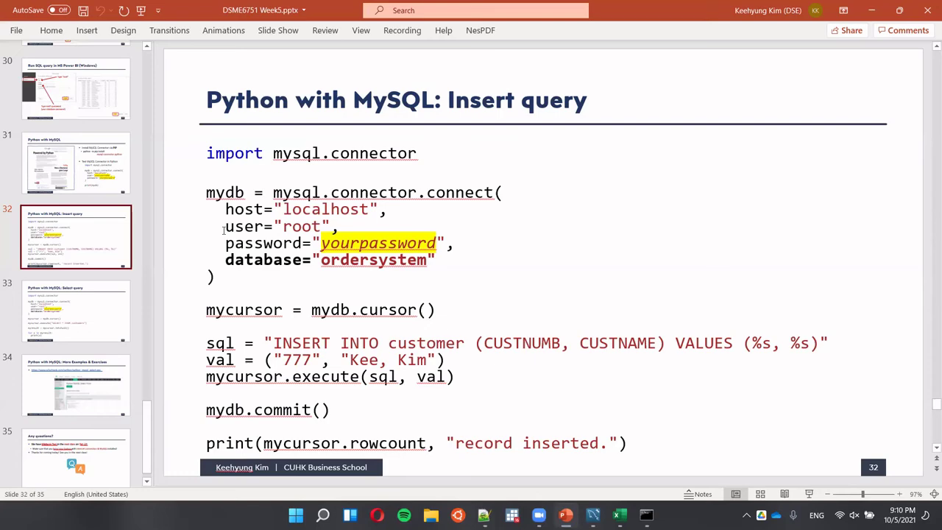
key("ctrl")
key("ctrl")
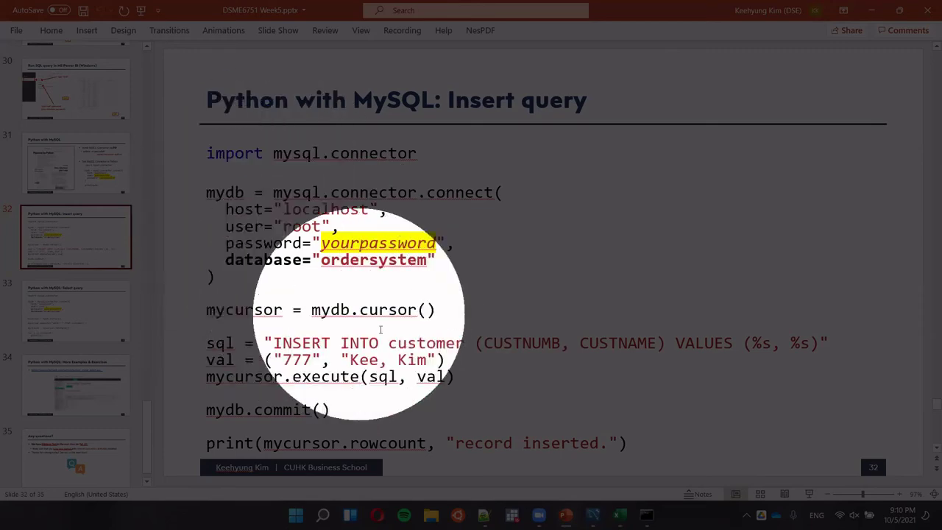
key("ctrl")
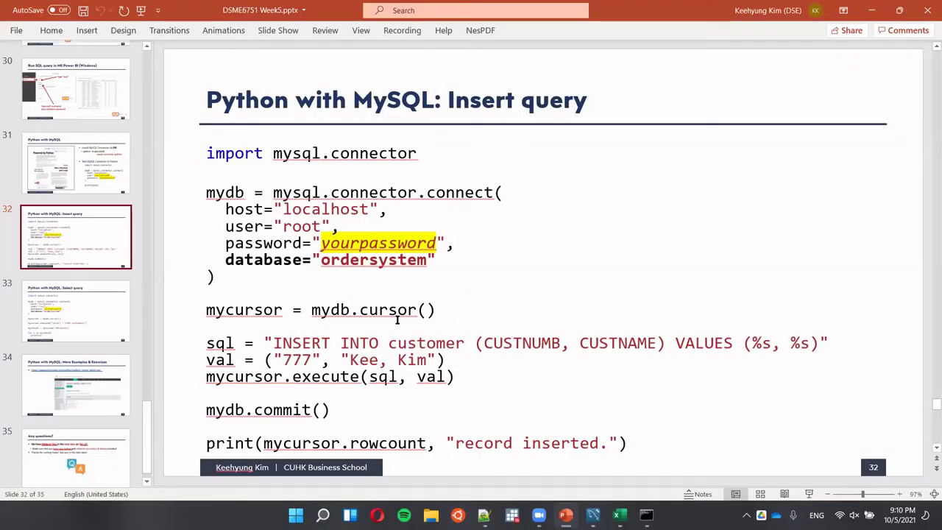
key("ctrl")
key("ctrl")
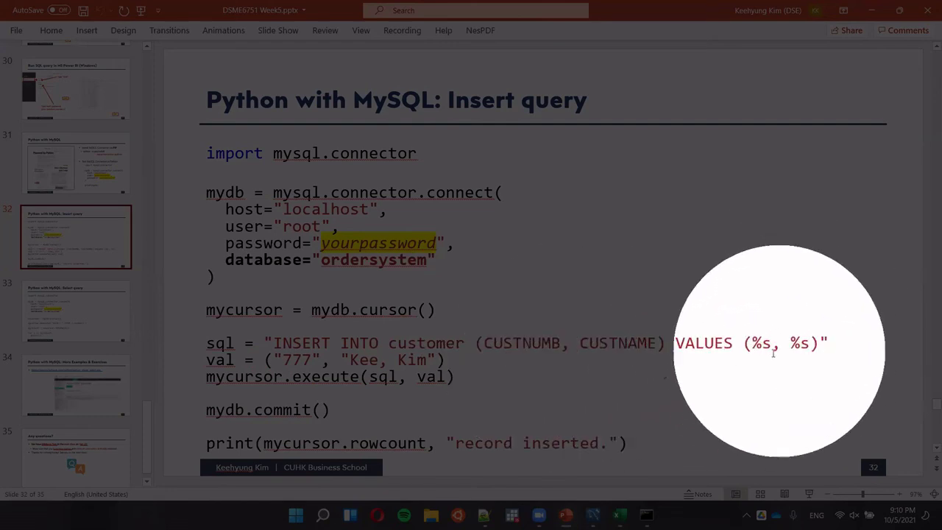
key("Escape")
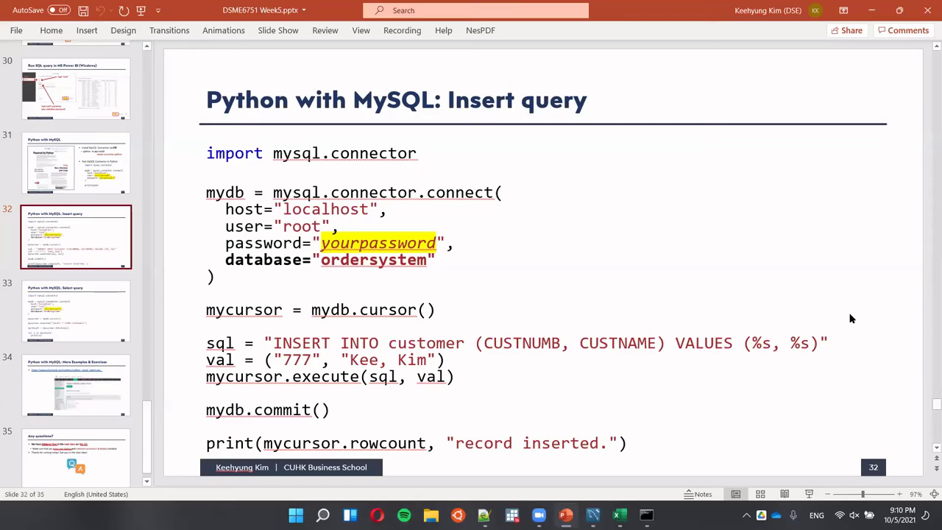
key("ctrl")
key("ctrl")
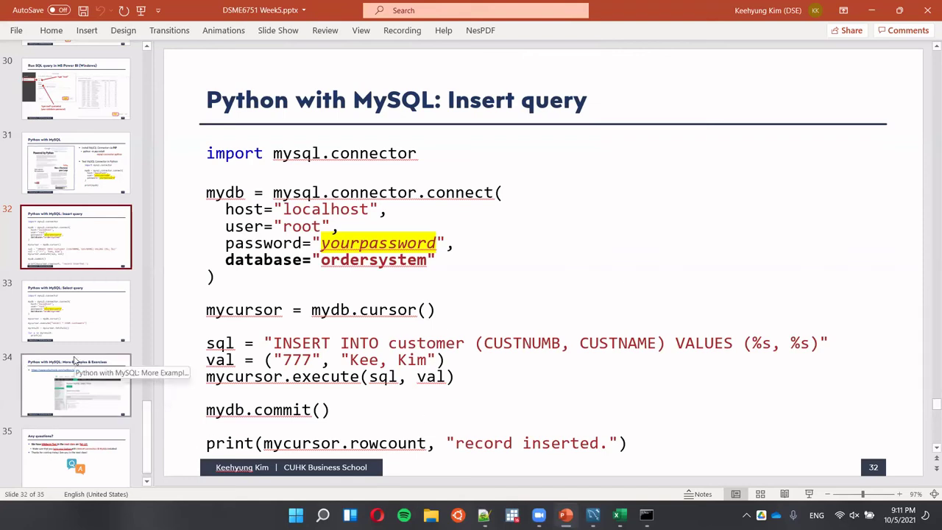
Show slide 33, whose code runs SELECT * FROM customers and prints each fetched row.
left_click(86, 314)
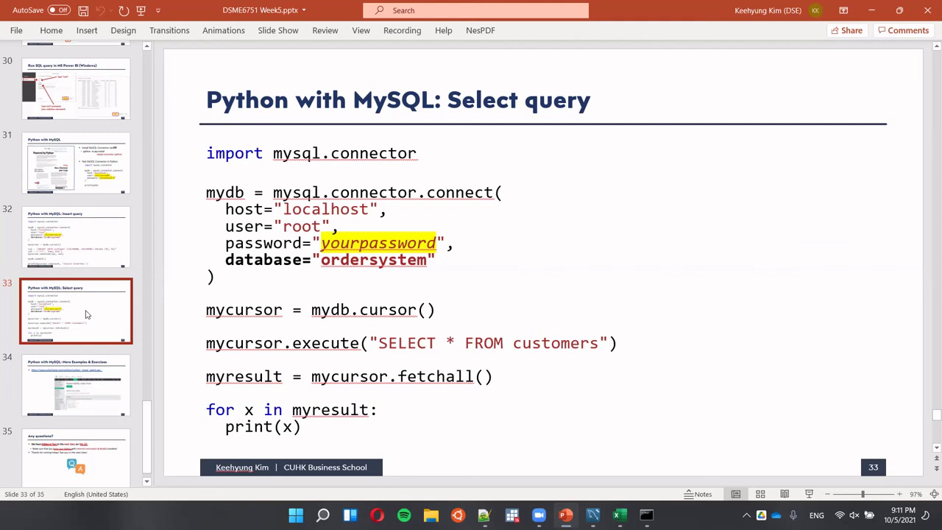
key("ctrl")
key("ctrl")
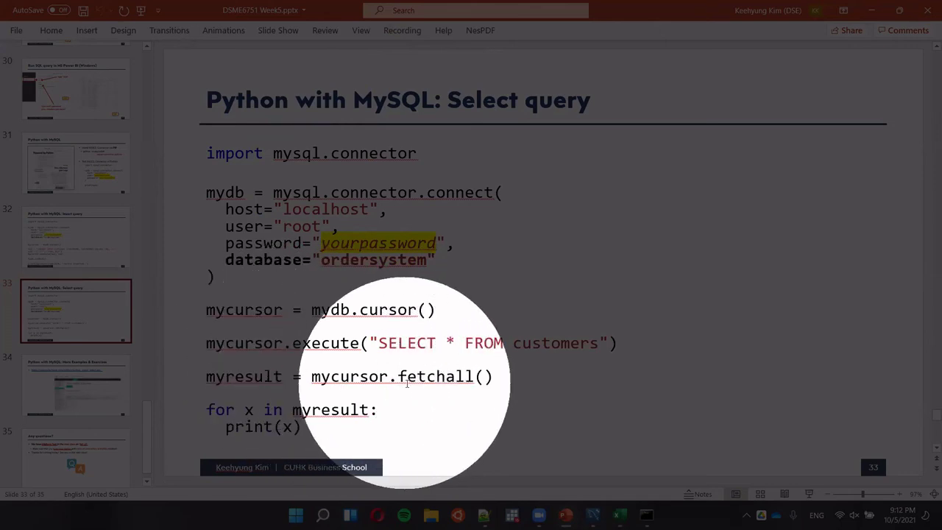
key("Escape")
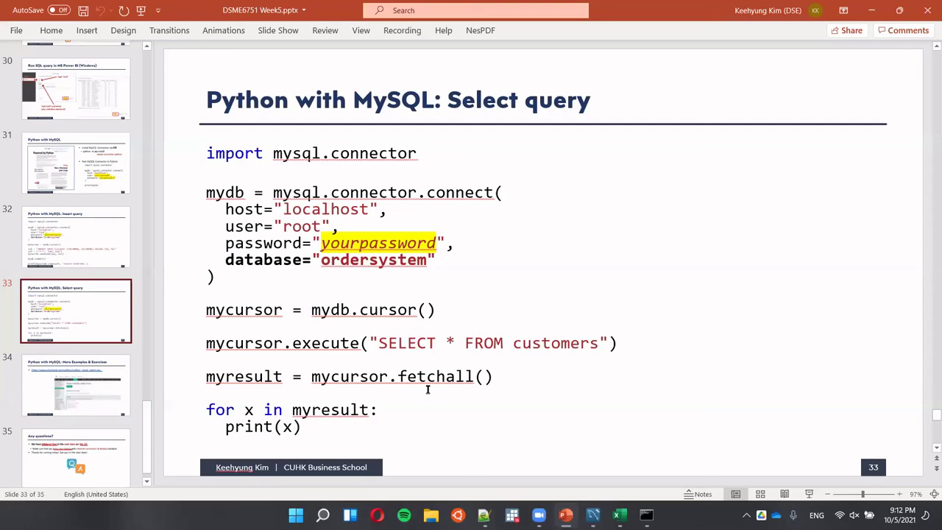
key("ctrl")
key("ctrl")
key("ctrl")
key("ctrl")
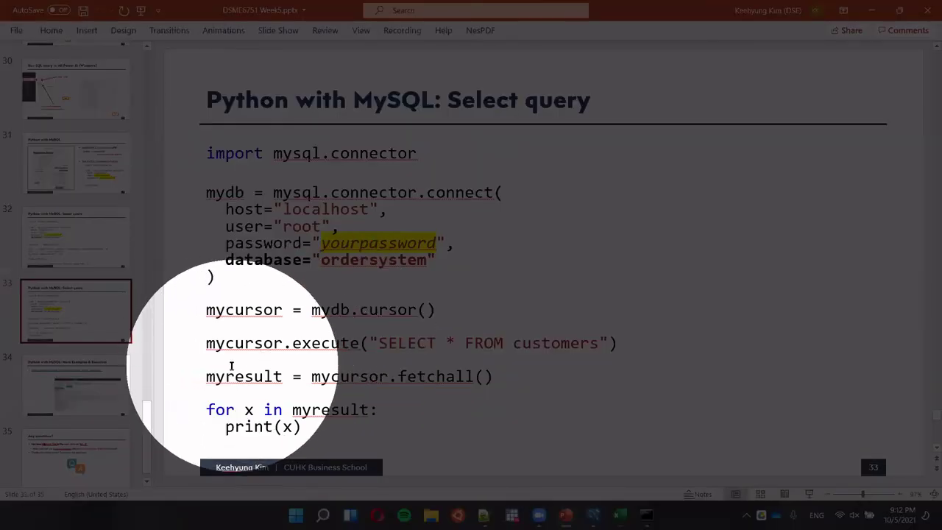
left_click(230, 361)
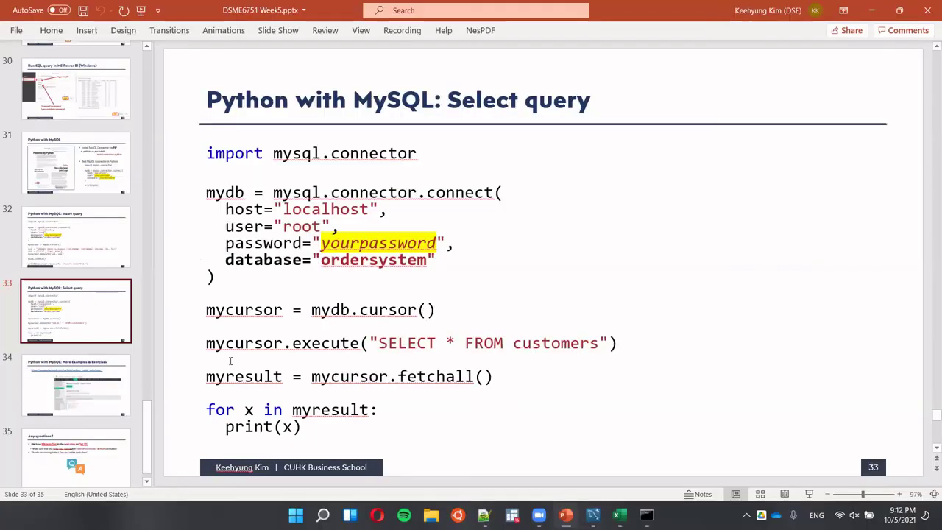
key("ctrl")
key("ctrl")
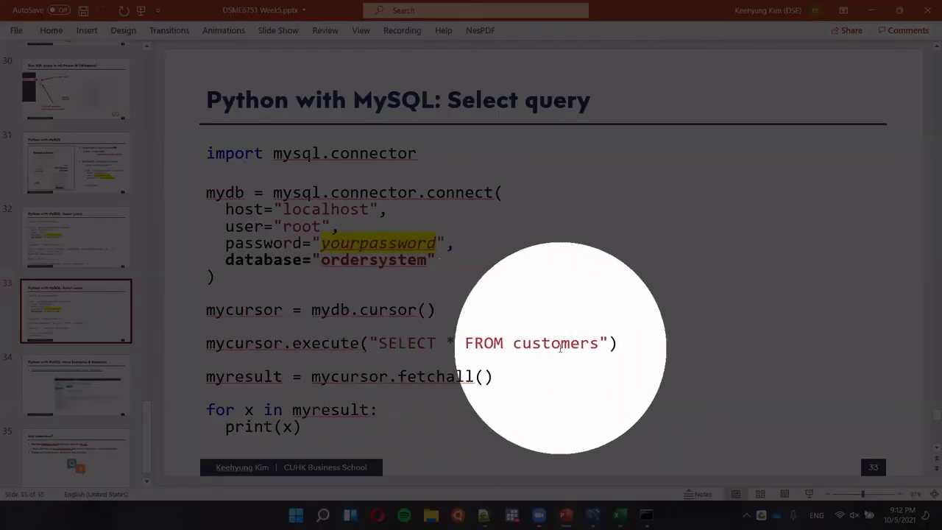
left_click(555, 343)
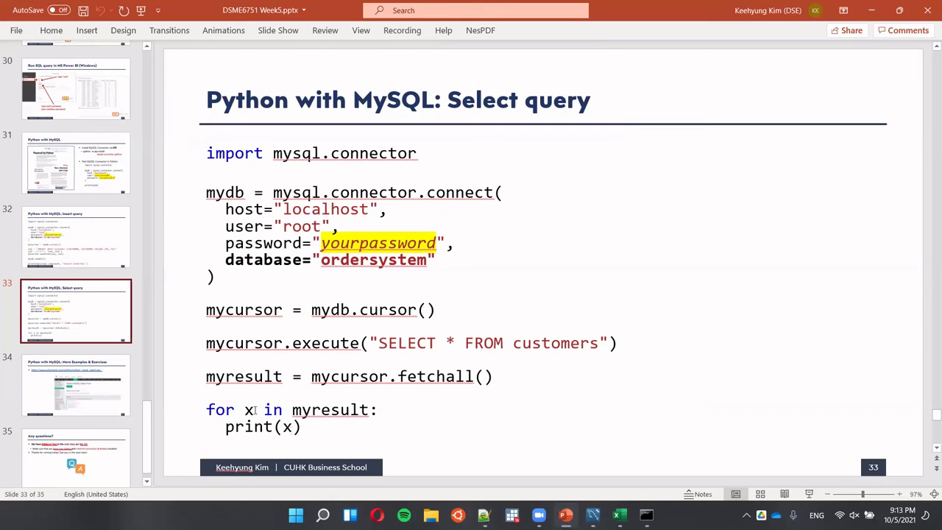
Show slide 34, 'Python with MySQL: More Examples & Exercises', with the w3schools link.
left_click(112, 398)
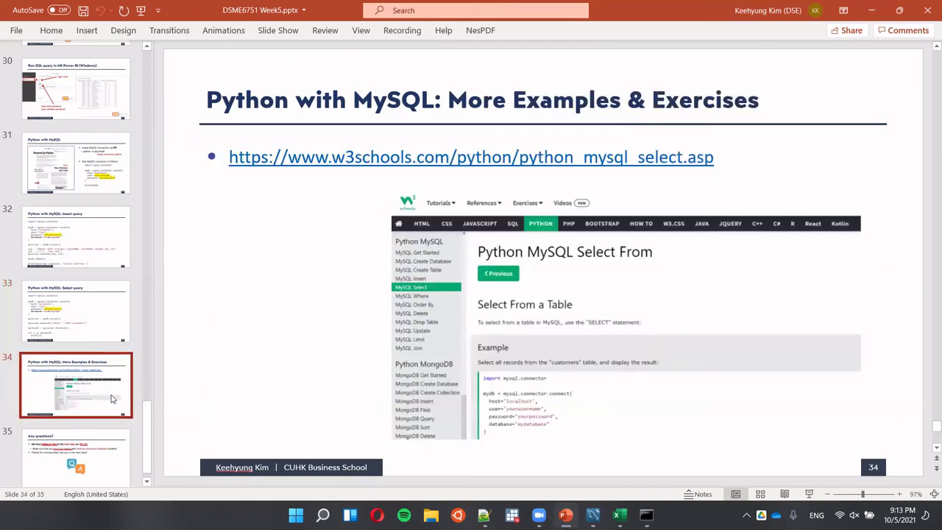